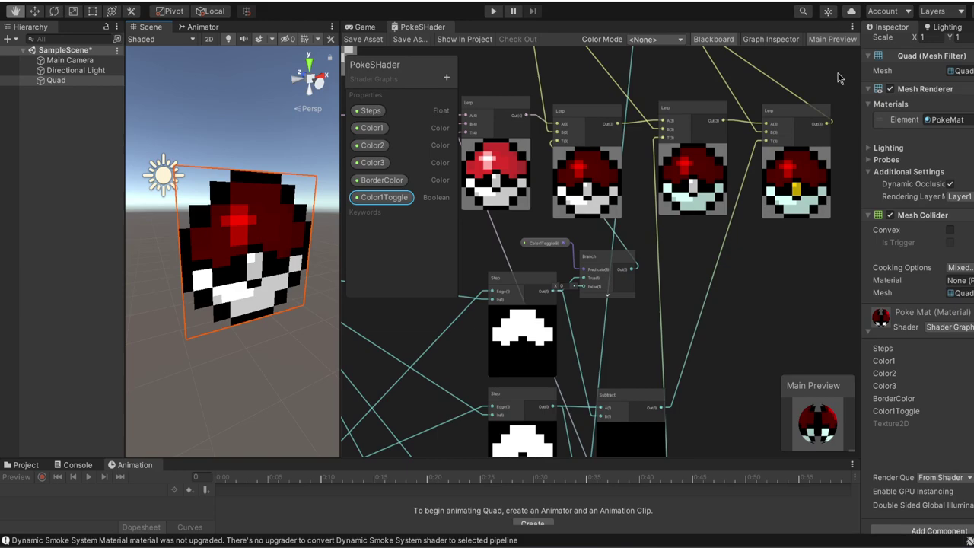
Set Color1 of the quad's Poke Mat material to green
{"action": "mouse_move", "coordinate": [685, 545]}
{"action": "left_click", "coordinate": [684, 499]}
{"action": "left_click_drag", "start_coordinate": [252, 226], "coordinate": [99, 212], "text": "alt"}
{"action": "middle_click_drag", "start_coordinate": [268, 146], "coordinate": [252, 158]}
{"action": "left_click_drag", "start_coordinate": [265, 155], "coordinate": [254, 167], "text": "alt"}
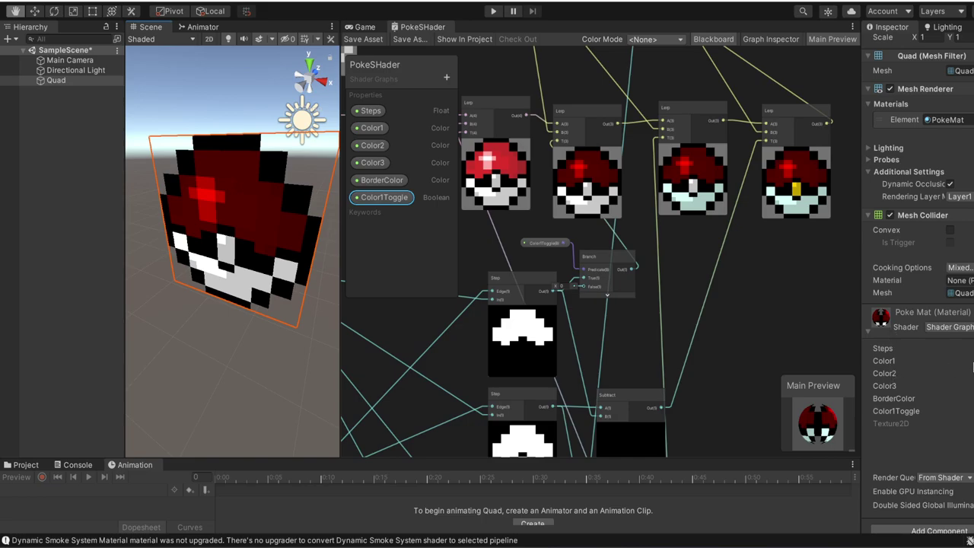
{"action": "left_click", "coordinate": [951, 364]}
{"action": "mouse_move", "coordinate": [952, 304]}
{"action": "left_mouse_down"}
{"action": "mouse_move", "coordinate": [917, 301]}
{"action": "mouse_move", "coordinate": [904, 328]}
{"action": "mouse_move", "coordinate": [946, 287]}
{"action": "mouse_move", "coordinate": [922, 303]}
{"action": "left_mouse_up"}
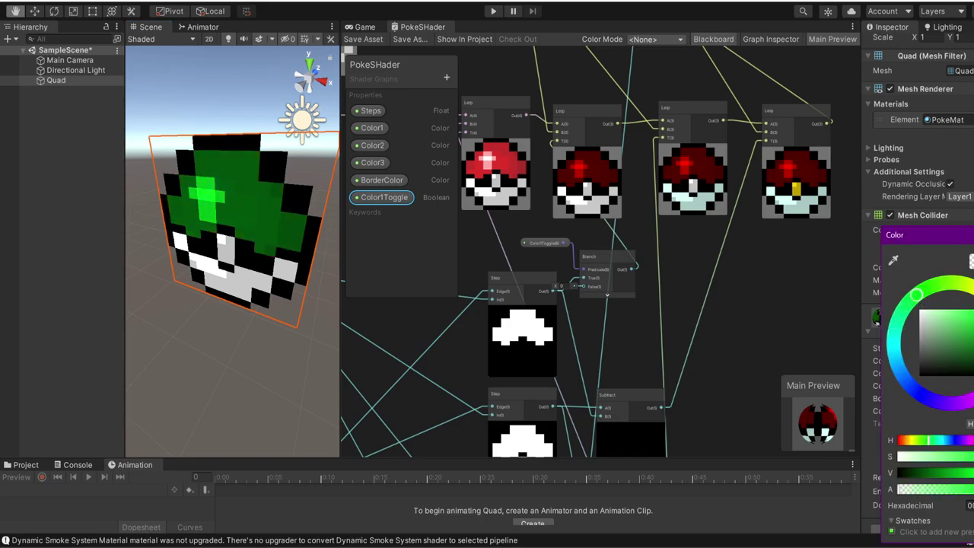
{"action": "left_click", "coordinate": [972, 235]}
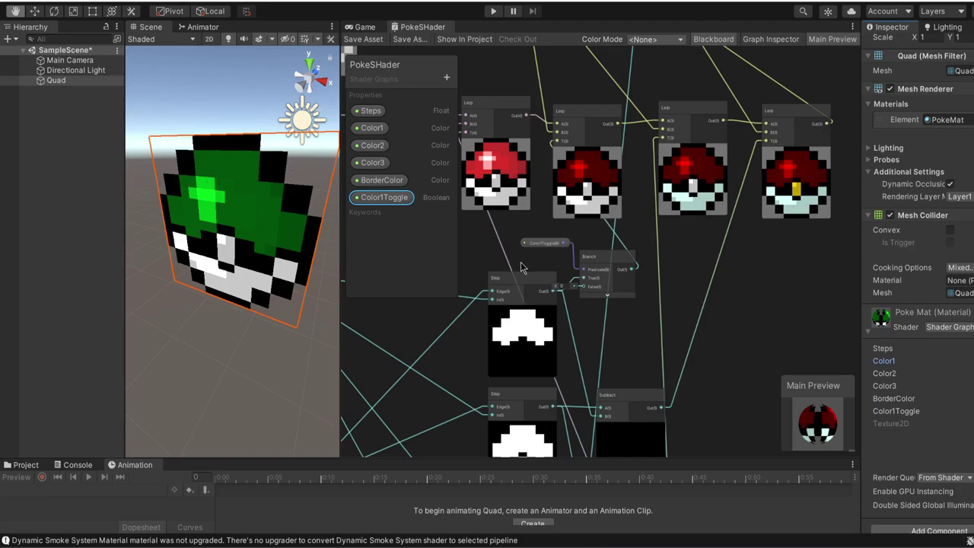
Inspect the texture's alpha Preview node in the graph and set the material's Color2 to red
{"action": "middle_click_drag", "start_coordinate": [522, 263], "coordinate": [823, 96]}
{"action": "middle_click_drag", "start_coordinate": [551, 193], "coordinate": [612, 268]}
{"action": "scroll", "coordinate": [579, 201], "scroll_direction": "up", "scroll_amount": 6}
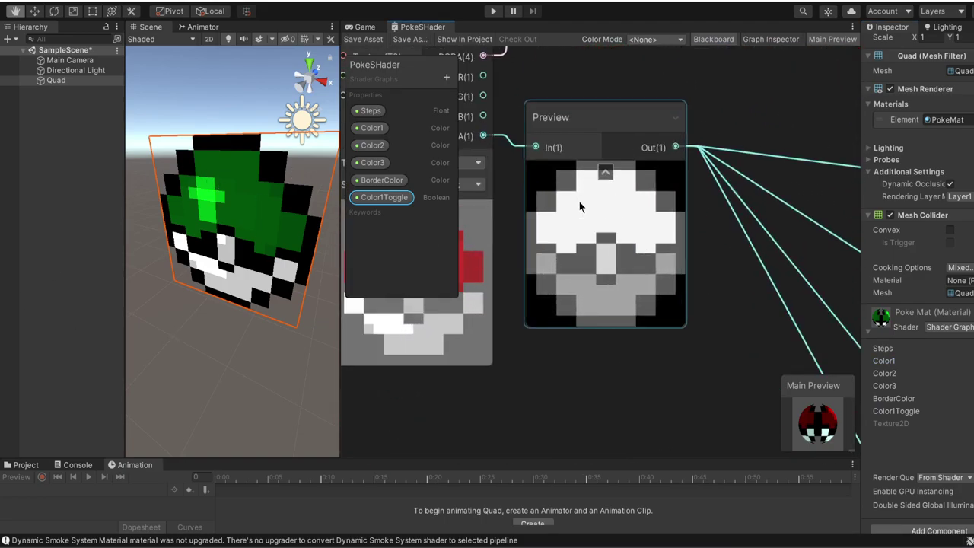
{"action": "scroll", "coordinate": [578, 206], "scroll_direction": "up", "scroll_amount": 2}
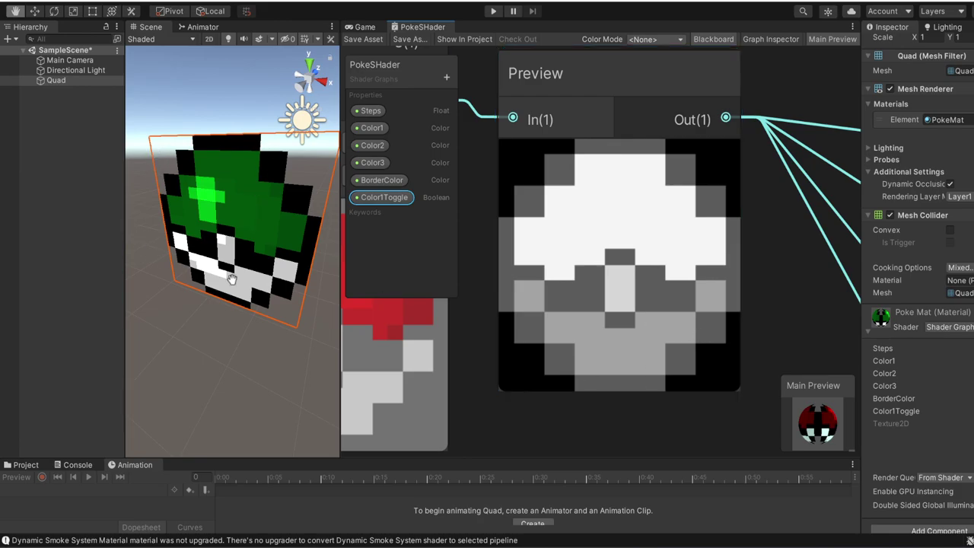
{"action": "scroll", "coordinate": [569, 185], "scroll_direction": "down", "scroll_amount": 4}
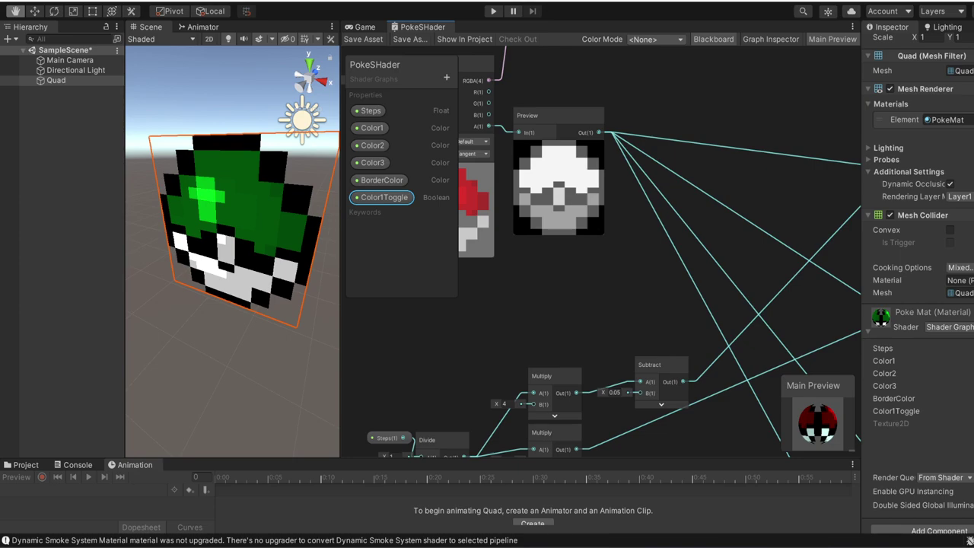
{"action": "left_click", "coordinate": [973, 374]}
{"action": "left_click_drag", "start_coordinate": [967, 335], "coordinate": [973, 312]}
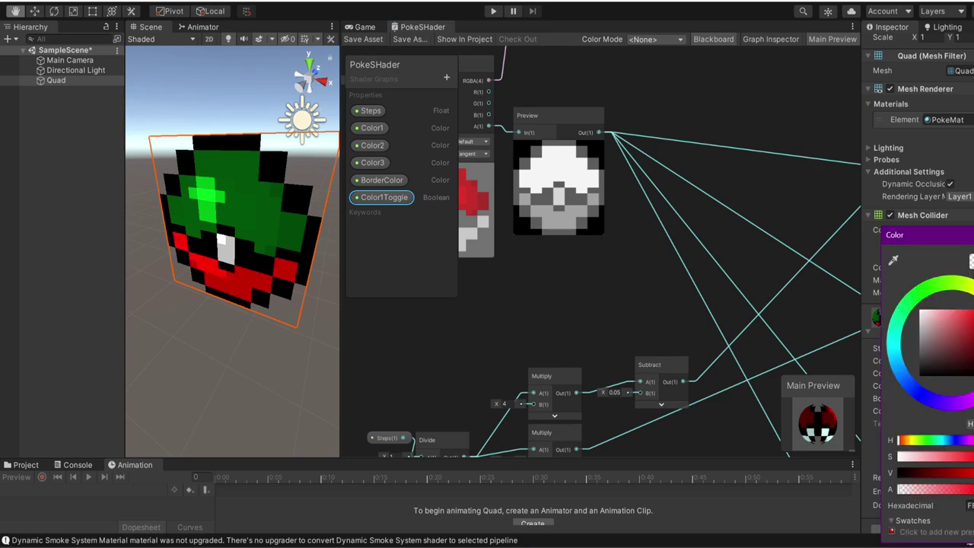
{"action": "left_click", "coordinate": [973, 235]}
Set the Poke Mat material's Color3 to red and its BorderColor to black
{"action": "left_click", "coordinate": [973, 386]}
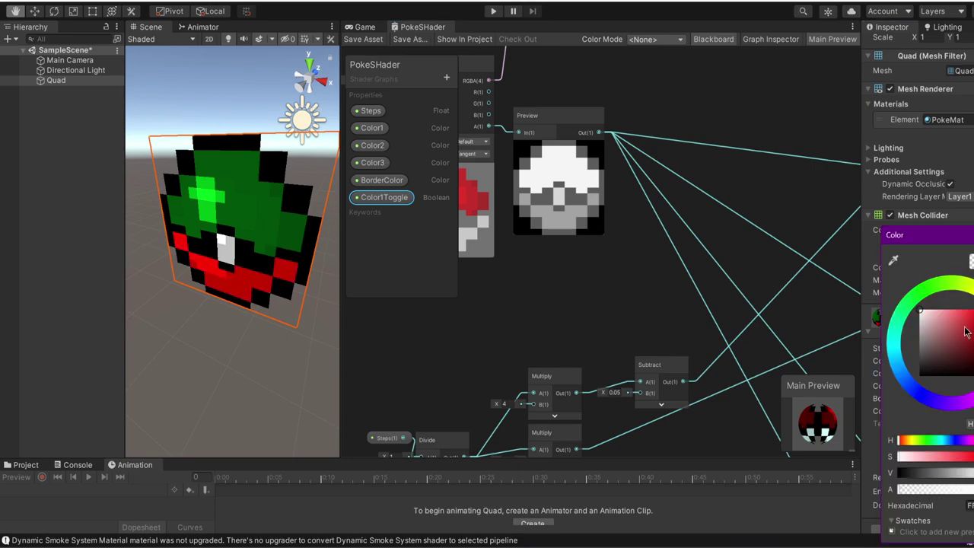
{"action": "left_click_drag", "start_coordinate": [968, 332], "coordinate": [973, 316]}
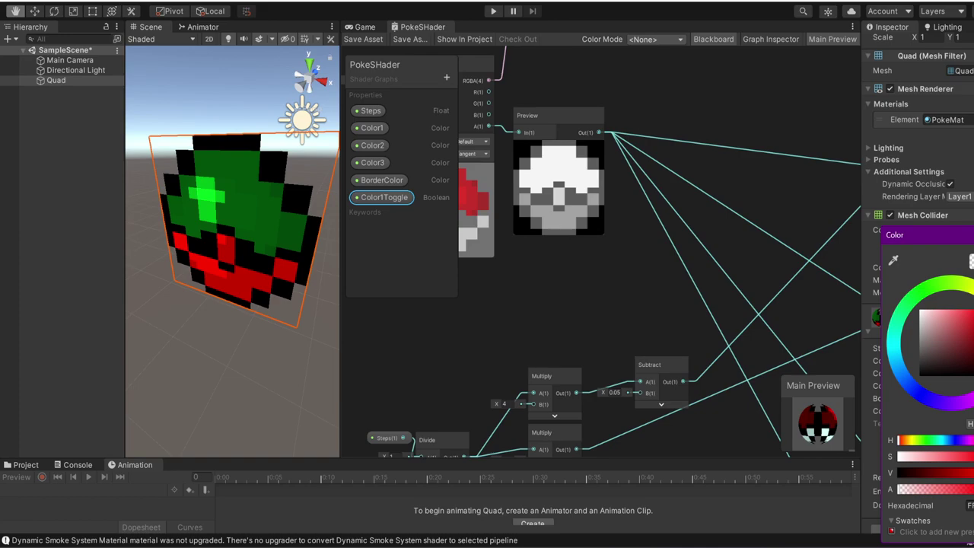
{"action": "key", "text": "Escape"}
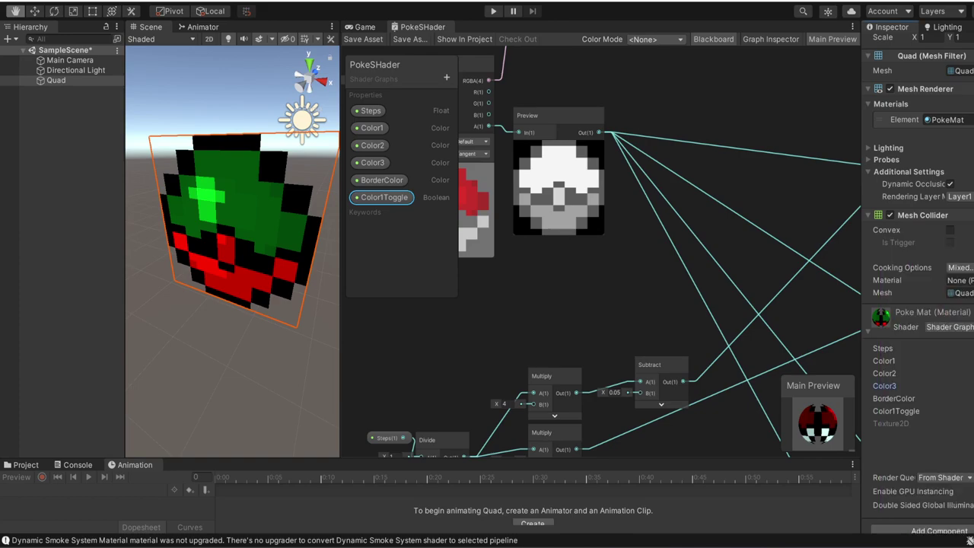
{"action": "left_click", "coordinate": [973, 399]}
{"action": "left_click_drag", "start_coordinate": [944, 324], "coordinate": [905, 381]}
{"action": "key", "text": "Escape"}
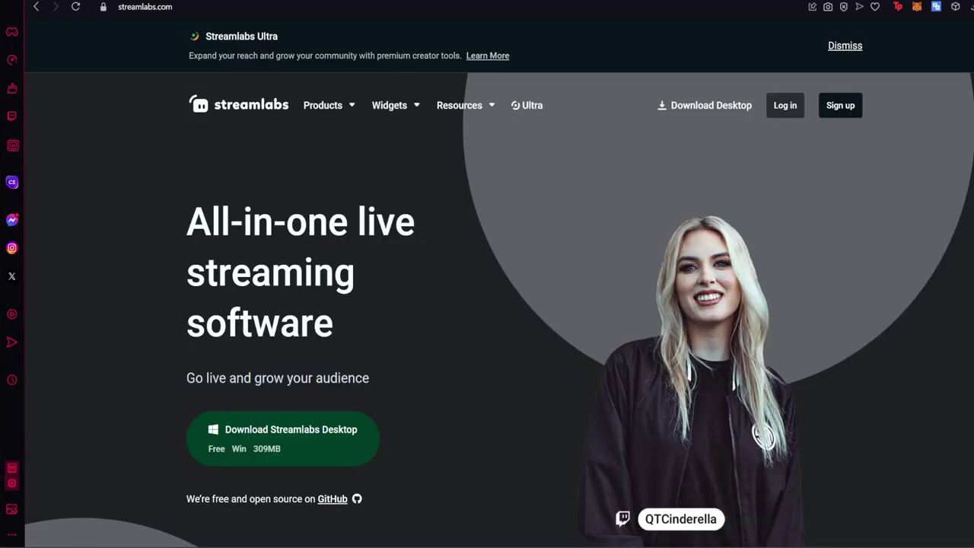
Switch to the web browser and search in a new tab for "unity linear texture vs srgb"
{"action": "key", "text": "ctrl+t"}
{"action": "type", "text": "unity lin"}
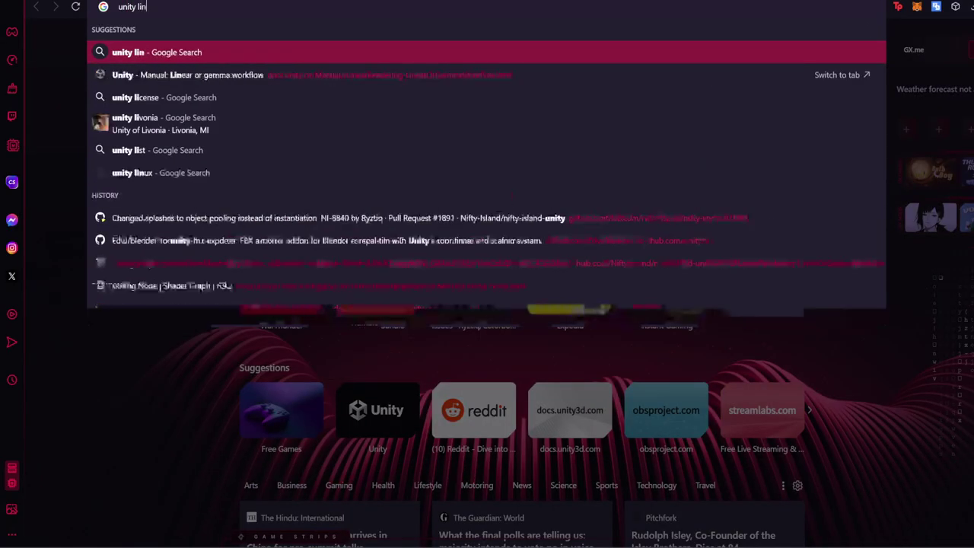
{"action": "type", "text": "ear texture vs srgb"}
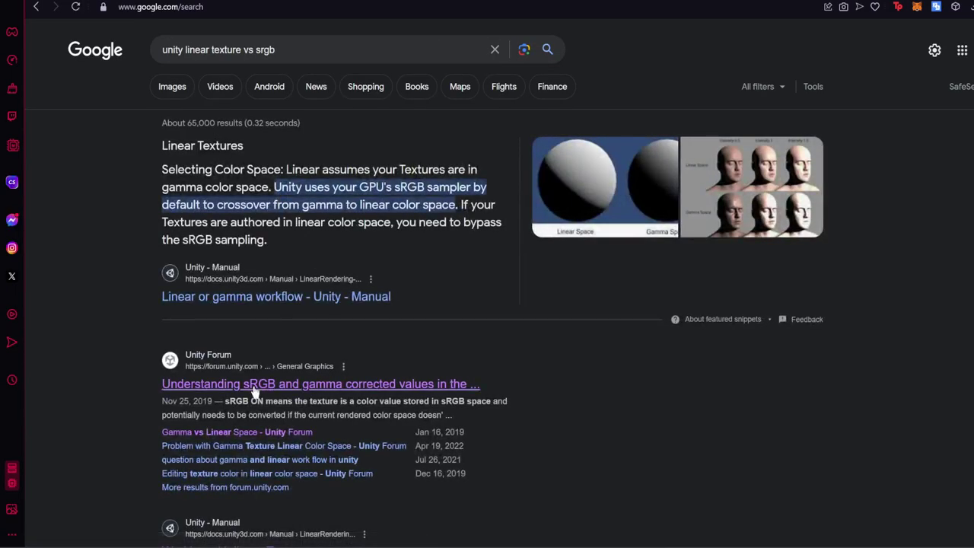
{"action": "scroll", "coordinate": [288, 352], "scroll_direction": "down", "scroll_amount": 3}
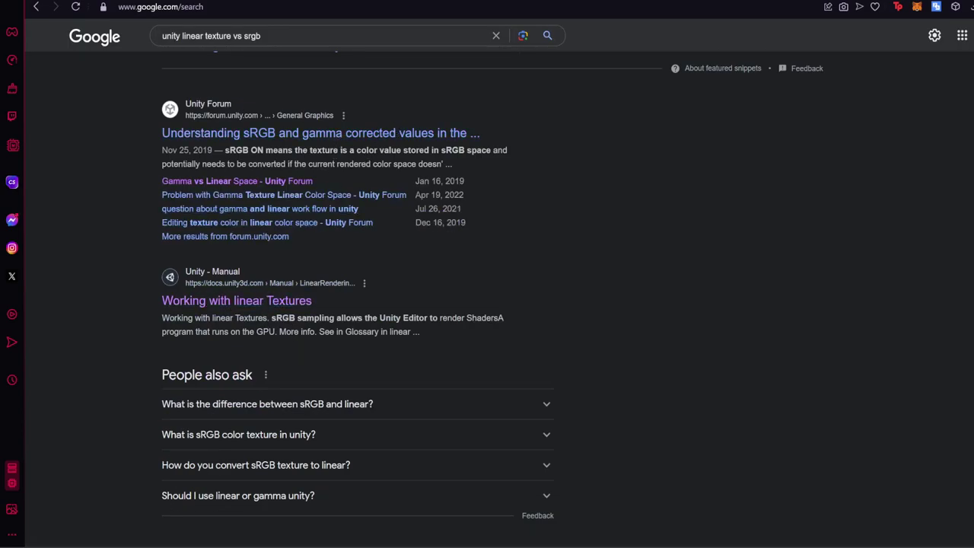
Review the Unity Manual page on working with linear textures and the forum thread's sRGB versus linear gradient comparison
{"action": "key", "text": "ctrl+Tab"}
{"action": "scroll", "coordinate": [684, 278], "scroll_direction": "down", "scroll_amount": 8}
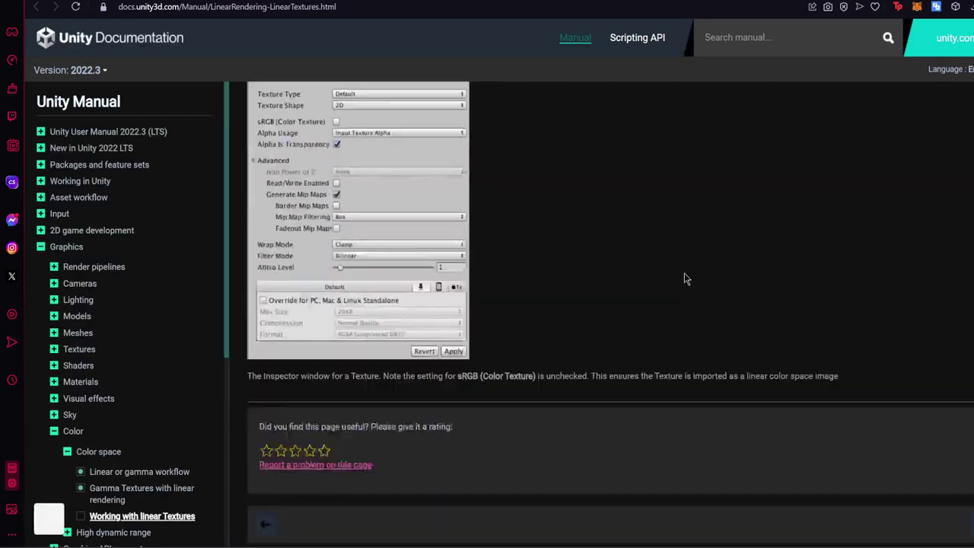
{"action": "scroll", "coordinate": [684, 274], "scroll_direction": "down", "scroll_amount": 1}
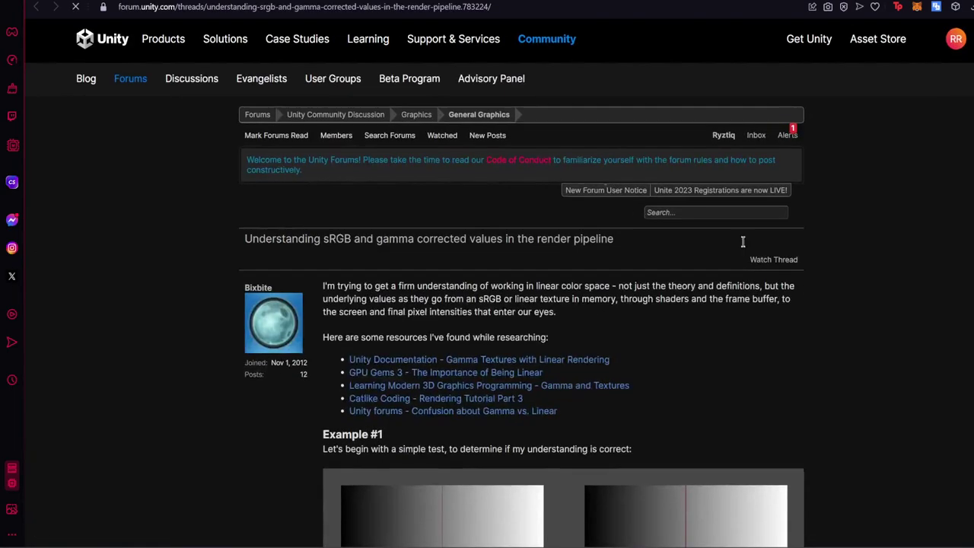
{"action": "scroll", "coordinate": [822, 213], "scroll_direction": "down", "scroll_amount": 5}
{"action": "scroll", "coordinate": [822, 214], "scroll_direction": "up", "scroll_amount": 2}
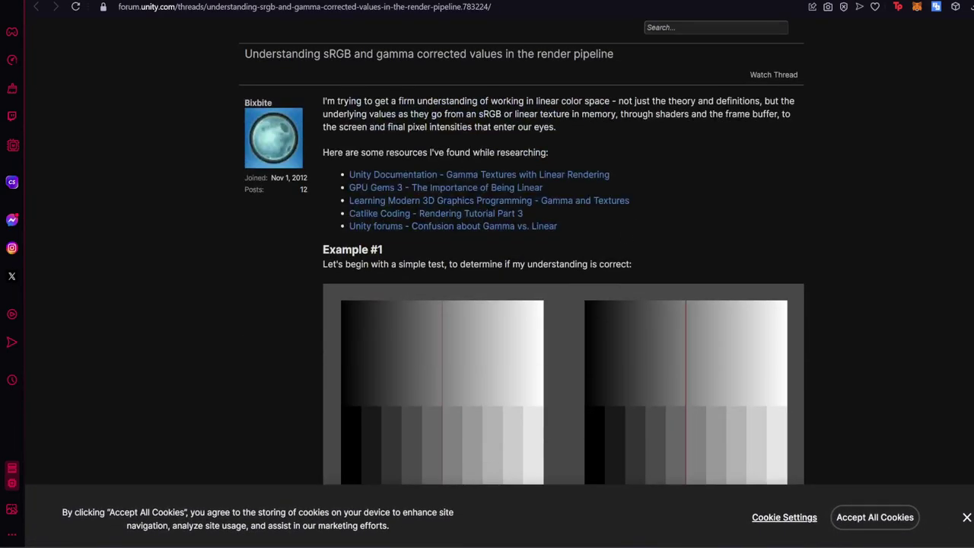
{"action": "scroll", "coordinate": [418, 163], "scroll_direction": "down", "scroll_amount": 3}
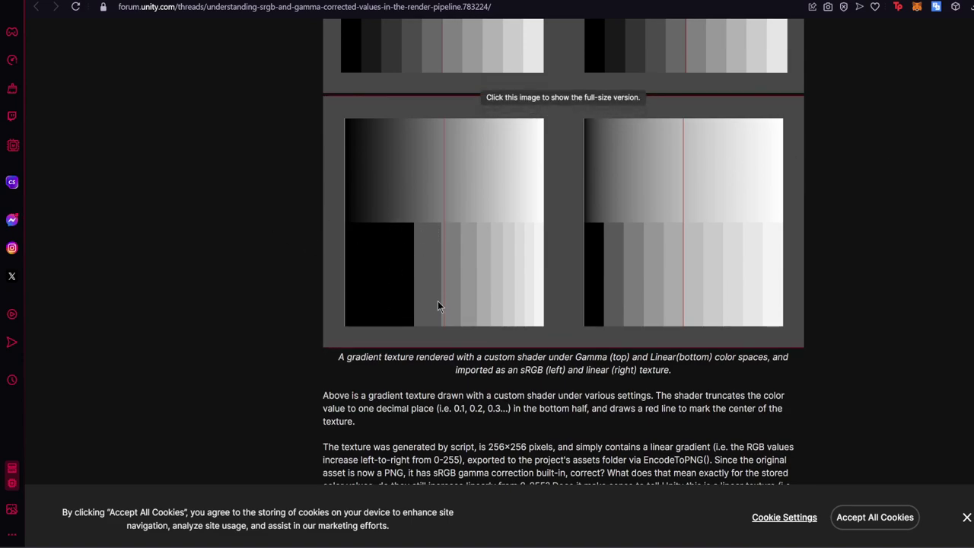
{"action": "left_click", "coordinate": [438, 206]}
{"action": "left_click", "coordinate": [213, 286]}
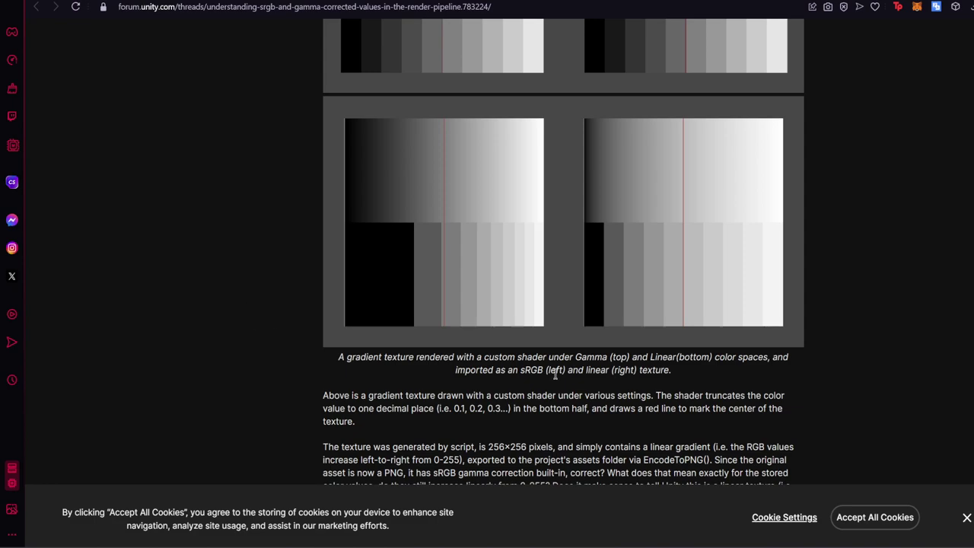
{"action": "scroll", "coordinate": [753, 369], "scroll_direction": "up", "scroll_amount": 4}
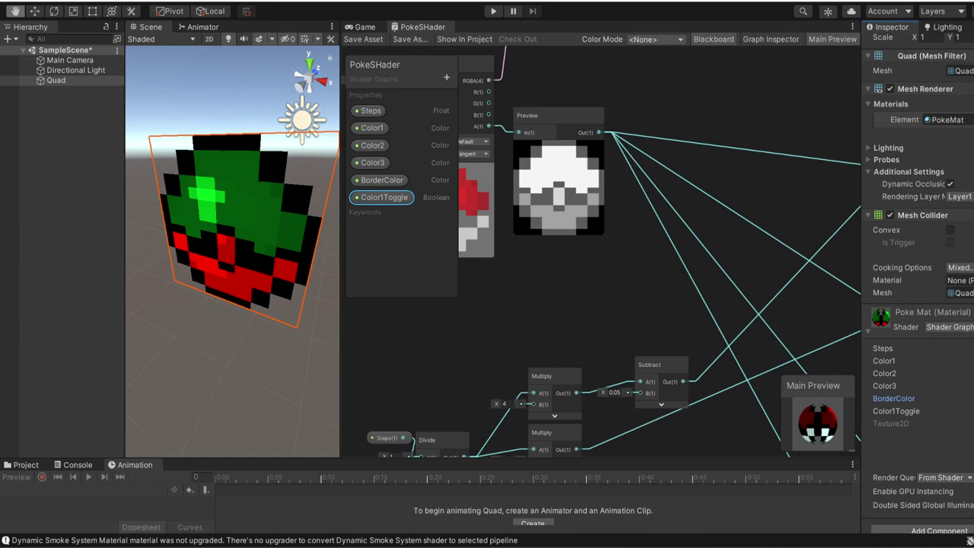
Back in Unity, switch the Poke Mat material's Color1Toggle off and on repeatedly, ending with it on
{"action": "left_click", "coordinate": [972, 410]}
{"action": "left_click", "coordinate": [972, 411]}
{"action": "left_click", "coordinate": [972, 410]}
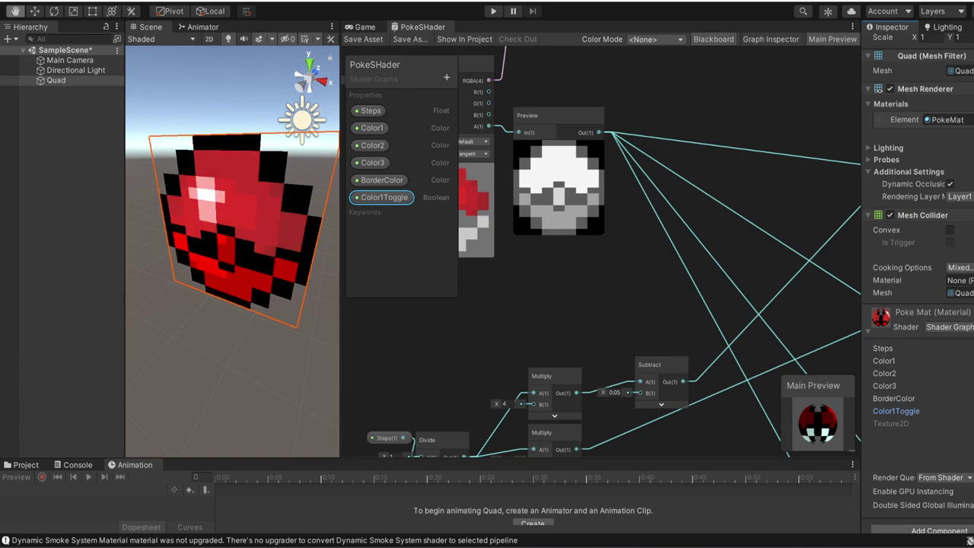
{"action": "left_click", "coordinate": [972, 411]}
{"action": "left_click", "coordinate": [972, 411]}
{"action": "left_click", "coordinate": [972, 411]}
{"action": "left_click", "coordinate": [972, 411]}
{"action": "key", "text": "space"}
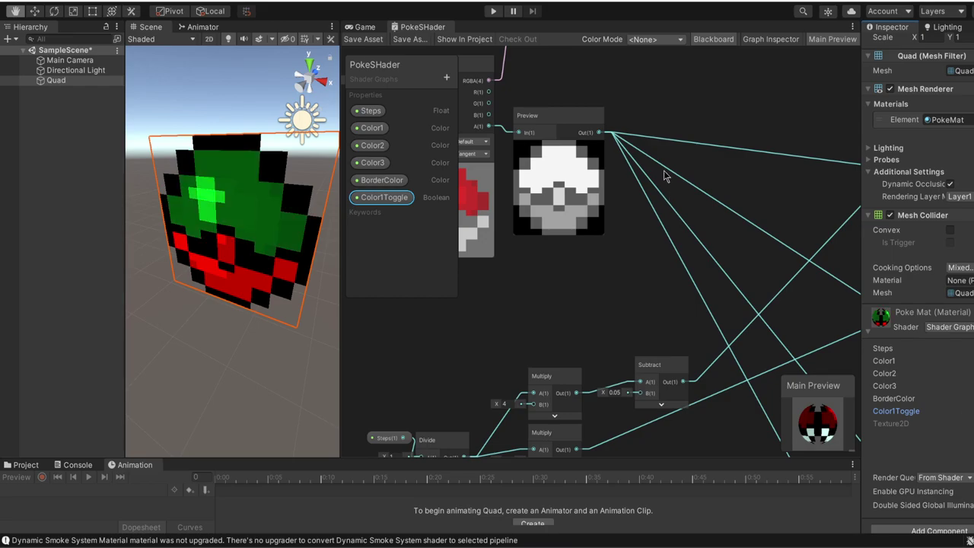
Look over the PokeSHader graph and check the Steps property's default value in its node settings
{"action": "scroll", "coordinate": [540, 316], "scroll_direction": "down", "scroll_amount": 5}
{"action": "scroll", "coordinate": [541, 316], "scroll_direction": "up", "scroll_amount": 3}
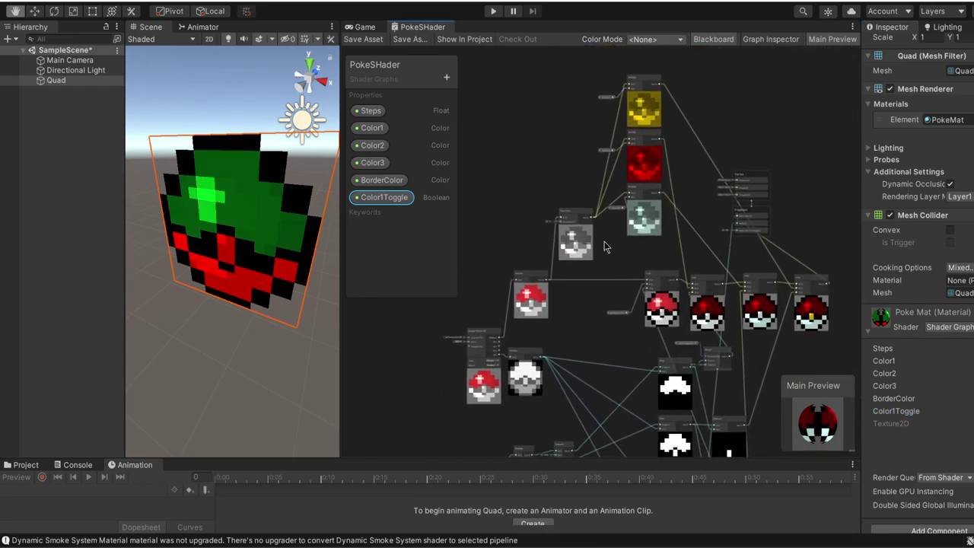
{"action": "middle_click_drag", "start_coordinate": [612, 274], "coordinate": [581, 90]}
{"action": "middle_click_drag", "start_coordinate": [616, 201], "coordinate": [573, 140]}
{"action": "scroll", "coordinate": [572, 145], "scroll_direction": "down", "scroll_amount": 3}
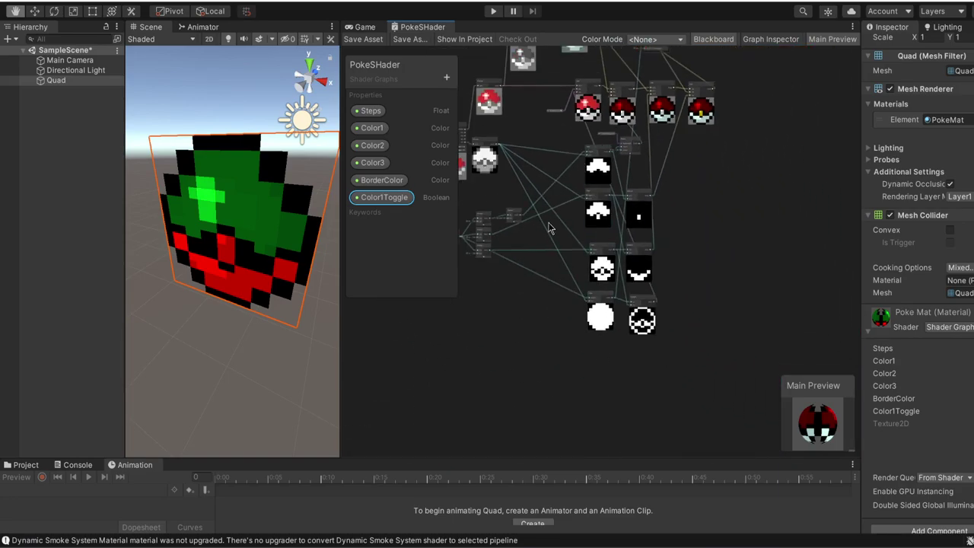
{"action": "scroll", "coordinate": [589, 149], "scroll_direction": "up", "scroll_amount": 4}
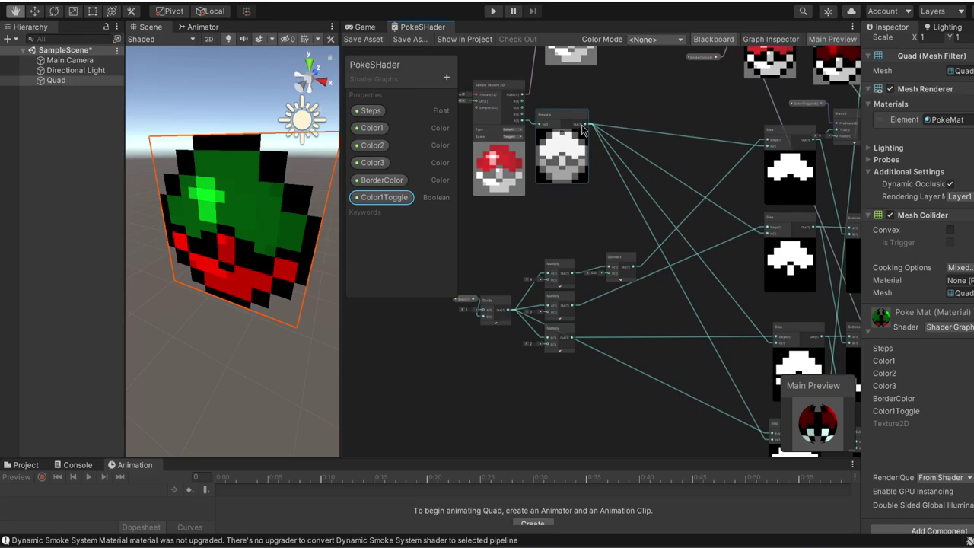
{"action": "scroll", "coordinate": [428, 351], "scroll_direction": "up", "scroll_amount": 5}
{"action": "left_click", "coordinate": [493, 233]}
{"action": "left_click", "coordinate": [772, 38]}
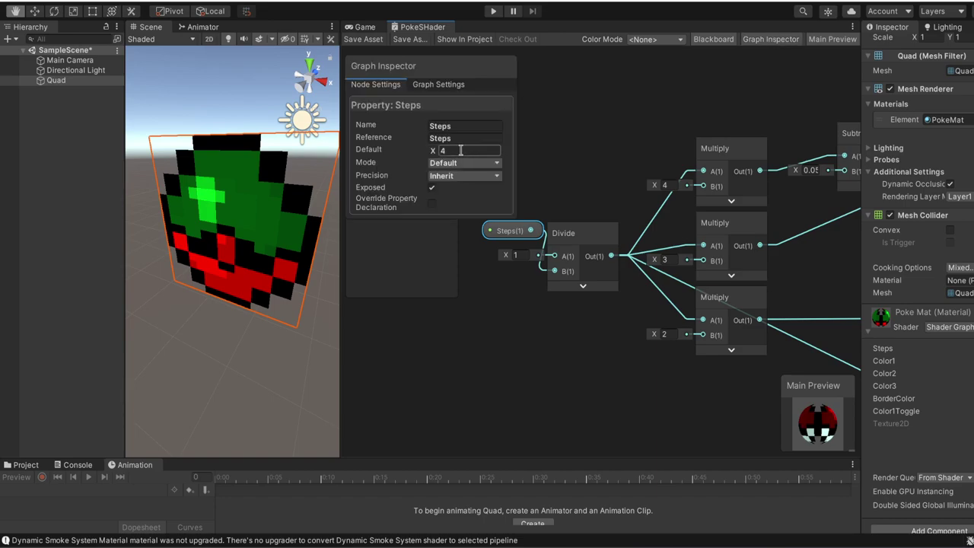
{"action": "left_click", "coordinate": [750, 38]}
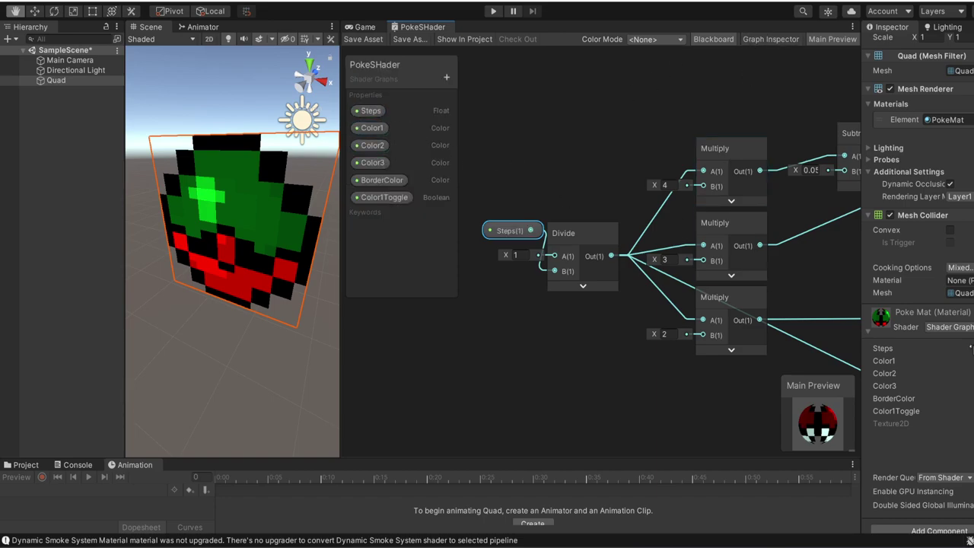
Examine the alpha Preview node and trace the Steps property through the Divide, Multiply and Subtract nodes
{"action": "middle_click_drag", "start_coordinate": [503, 151], "coordinate": [643, 364]}
{"action": "middle_click_drag", "start_coordinate": [692, 192], "coordinate": [503, 311]}
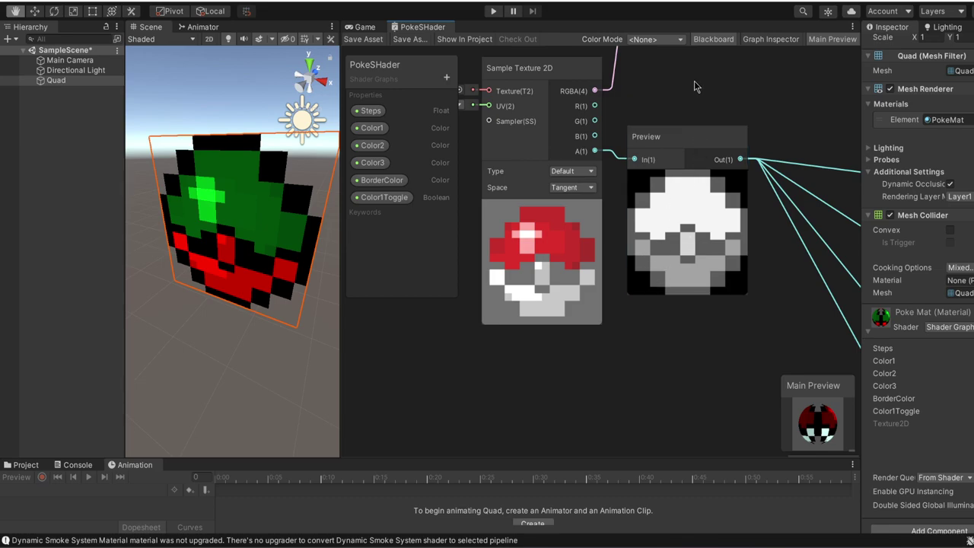
{"action": "middle_click_drag", "start_coordinate": [706, 97], "coordinate": [636, 69]}
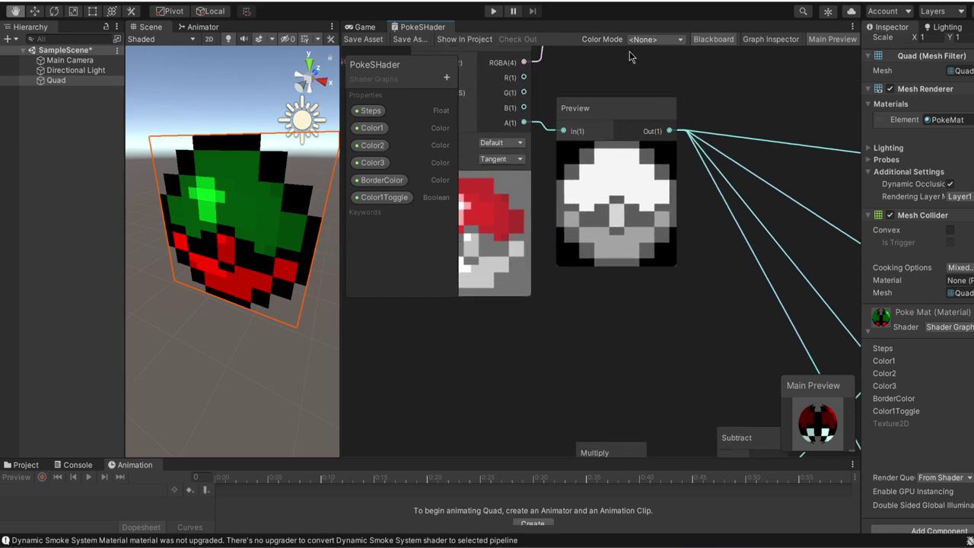
{"action": "left_click", "coordinate": [370, 110]}
{"action": "middle_click_drag", "start_coordinate": [719, 273], "coordinate": [719, 269]}
{"action": "scroll", "coordinate": [719, 271], "scroll_direction": "down", "scroll_amount": 2}
{"action": "middle_click_drag", "start_coordinate": [690, 307], "coordinate": [674, 44]}
{"action": "middle_click_drag", "start_coordinate": [495, 162], "coordinate": [623, 150]}
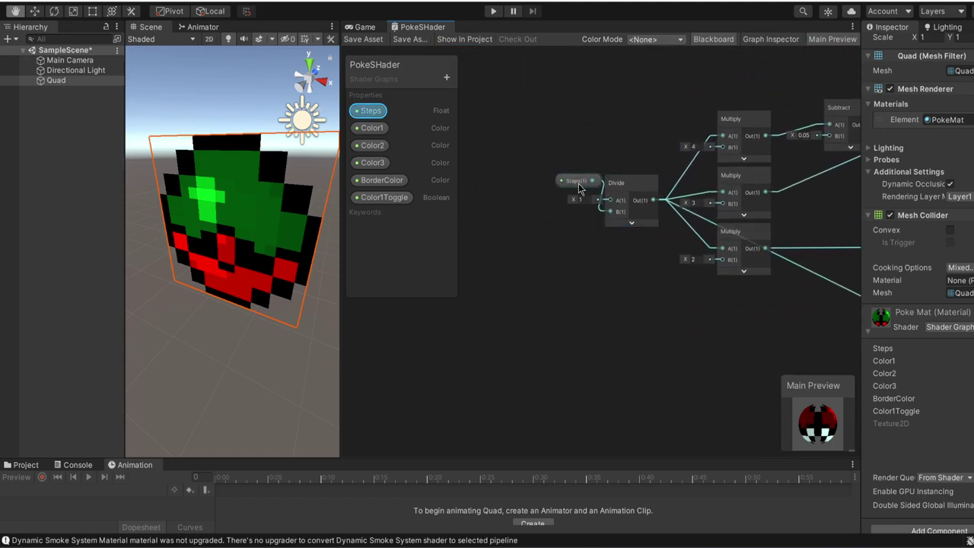
{"action": "left_click", "coordinate": [624, 189]}
{"action": "middle_click_drag", "start_coordinate": [624, 189], "coordinate": [525, 178]}
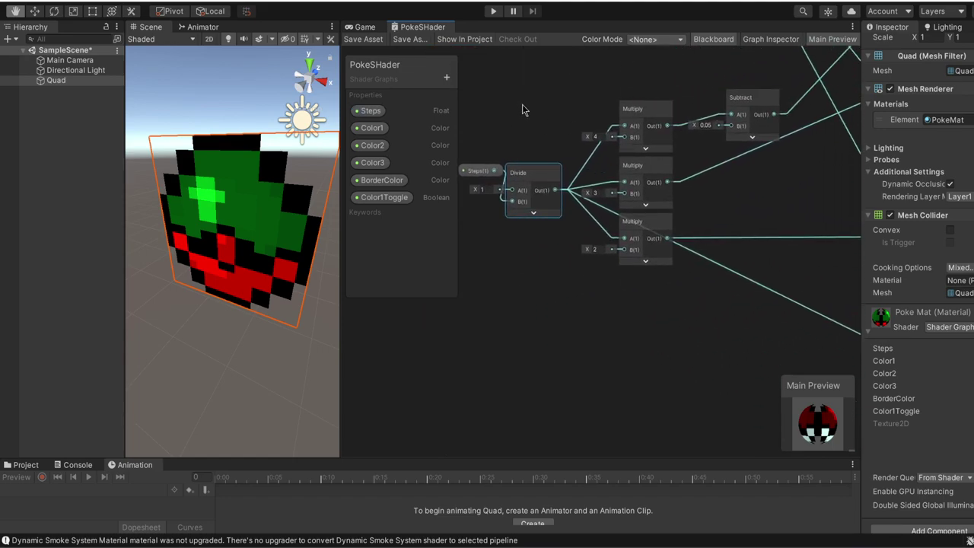
{"action": "middle_click_drag", "start_coordinate": [682, 216], "coordinate": [644, 206]}
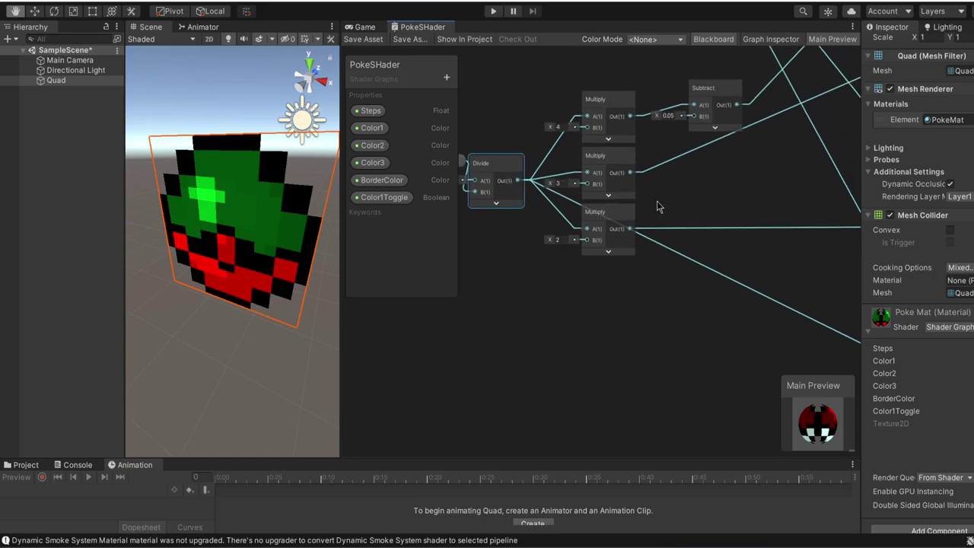
Examine the lowest Step node's full-circle mask and its Edge and In connections
{"action": "middle_click_drag", "start_coordinate": [771, 187], "coordinate": [571, 154]}
{"action": "left_click", "coordinate": [571, 153]}
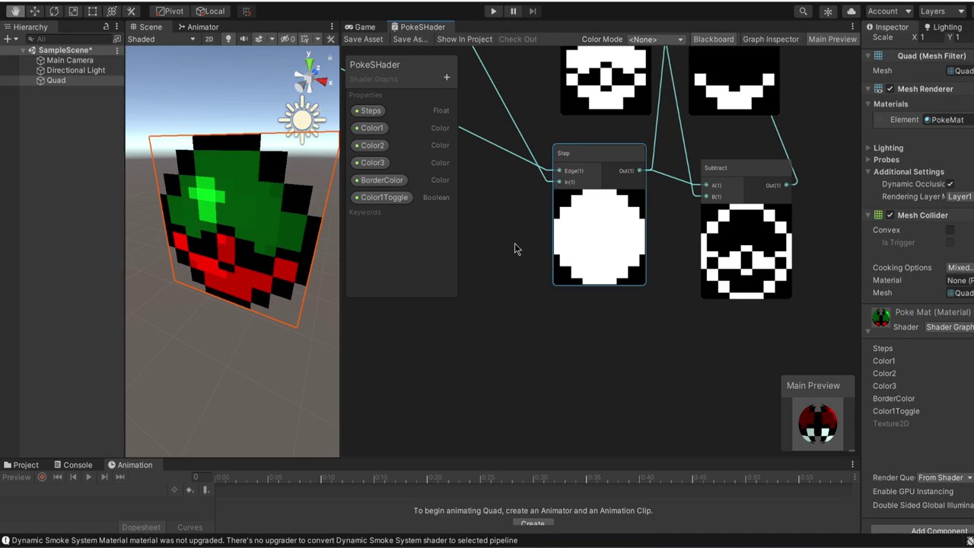
{"action": "middle_click_drag", "start_coordinate": [597, 153], "coordinate": [609, 120]}
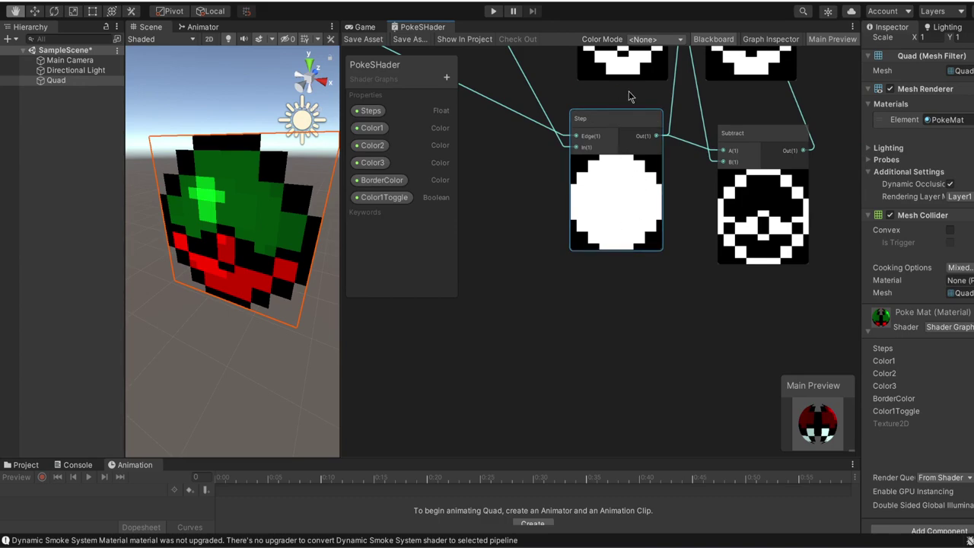
{"action": "middle_click_drag", "start_coordinate": [628, 92], "coordinate": [604, 218]}
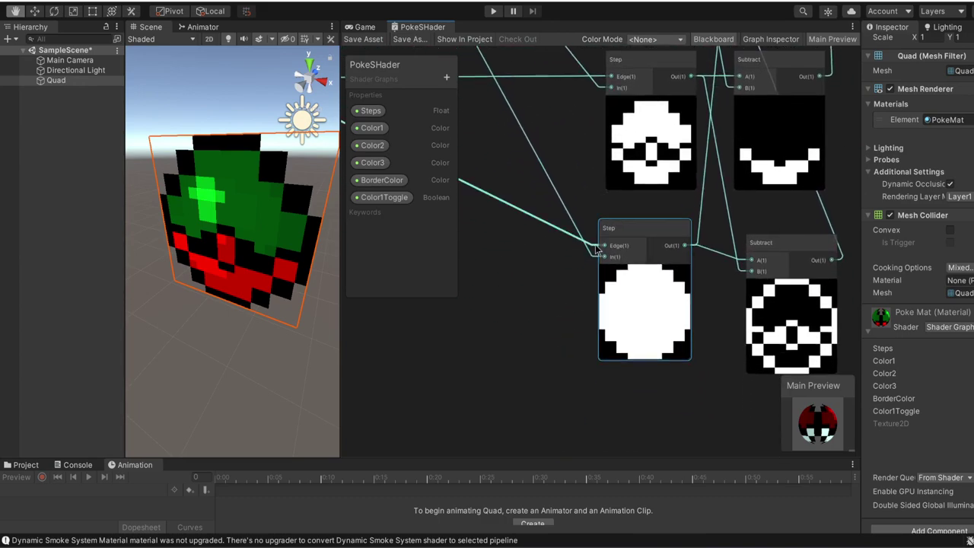
Disconnect the lowest Step node's Edge input and try a manual Edge value of 0.25
{"action": "left_click_drag", "start_coordinate": [588, 243], "coordinate": [586, 214]}
{"action": "middle_click_drag", "start_coordinate": [586, 175], "coordinate": [584, 166]}
{"action": "scroll", "coordinate": [585, 191], "scroll_direction": "up", "scroll_amount": 3}
{"action": "mouse_move", "coordinate": [554, 197]}
{"action": "left_mouse_down"}
{"action": "mouse_move", "coordinate": [573, 196]}
{"action": "mouse_move", "coordinate": [553, 197]}
{"action": "left_mouse_up"}
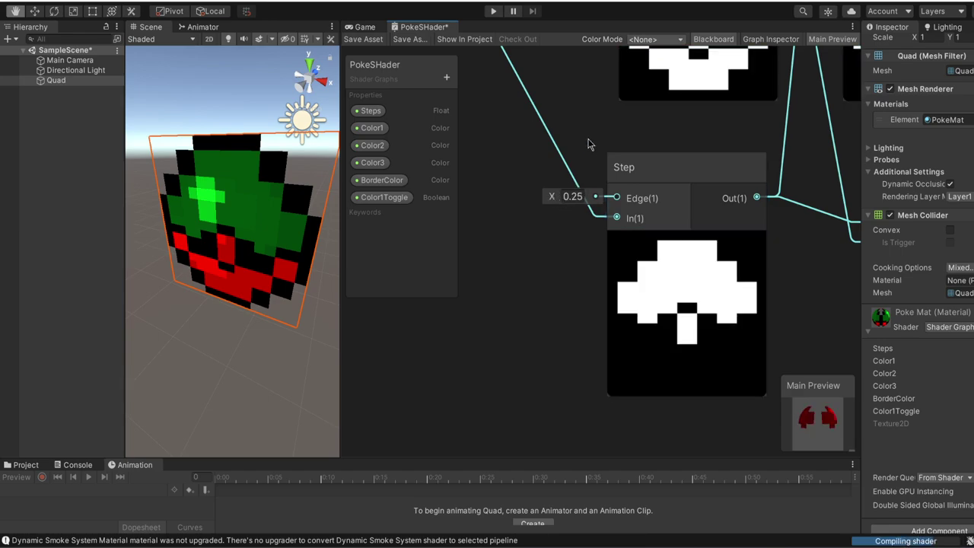
Examine the Fragment block's Alpha and Alpha Clip Threshold inputs and trace the Alpha connection back to the Step nodes
{"action": "scroll", "coordinate": [685, 175], "scroll_direction": "down", "scroll_amount": 5}
{"action": "middle_click_drag", "start_coordinate": [715, 124], "coordinate": [679, 360]}
{"action": "middle_click_drag", "start_coordinate": [837, 141], "coordinate": [761, 350]}
{"action": "middle_click_drag", "start_coordinate": [700, 92], "coordinate": [698, 270]}
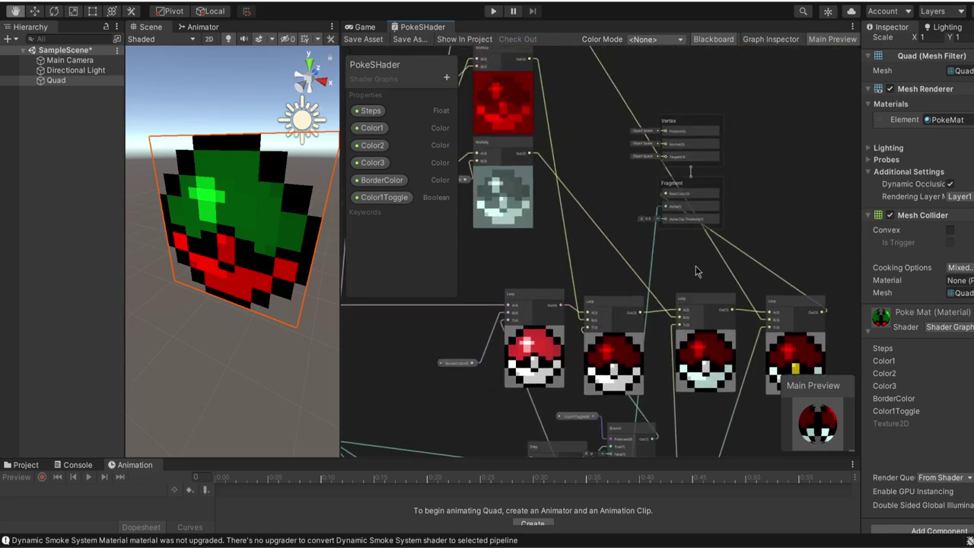
{"action": "scroll", "coordinate": [661, 210], "scroll_direction": "up", "scroll_amount": 4}
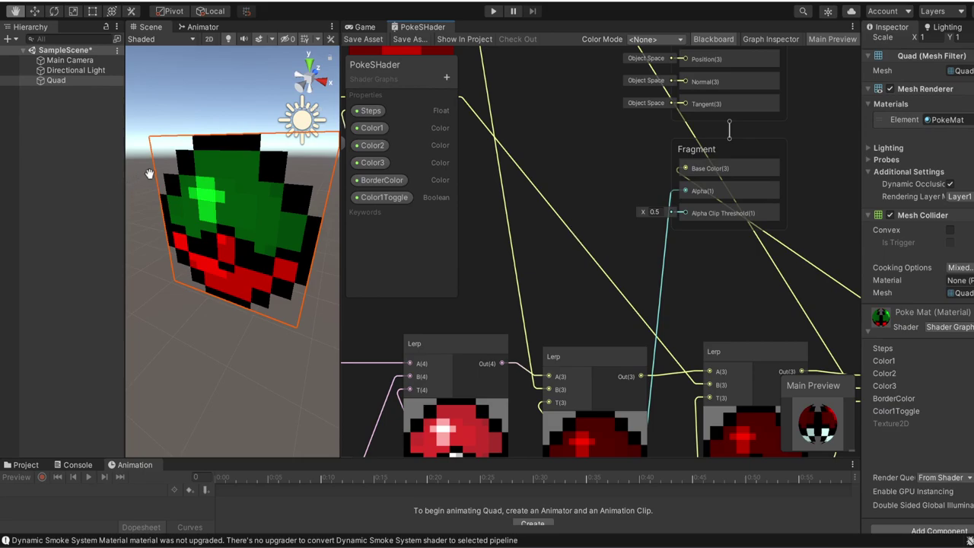
{"action": "scroll", "coordinate": [668, 251], "scroll_direction": "down", "scroll_amount": 6}
{"action": "middle_click_drag", "start_coordinate": [667, 295], "coordinate": [697, 35]}
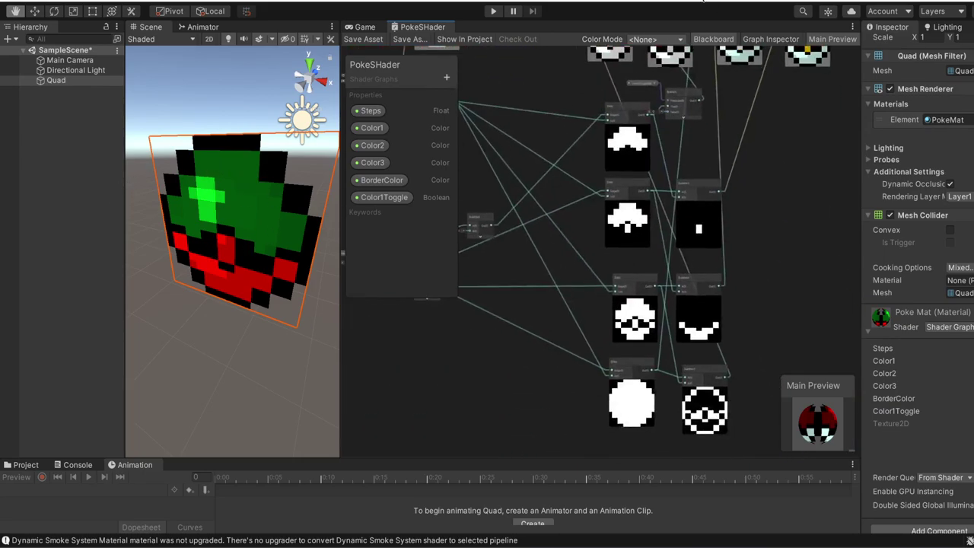
Examine how the Divide node's output passes through the three Multiply nodes into the Step masks
{"action": "middle_click_drag", "start_coordinate": [605, 344], "coordinate": [717, 279]}
{"action": "scroll", "coordinate": [630, 226], "scroll_direction": "up", "scroll_amount": 5}
{"action": "middle_click_drag", "start_coordinate": [506, 192], "coordinate": [626, 195]}
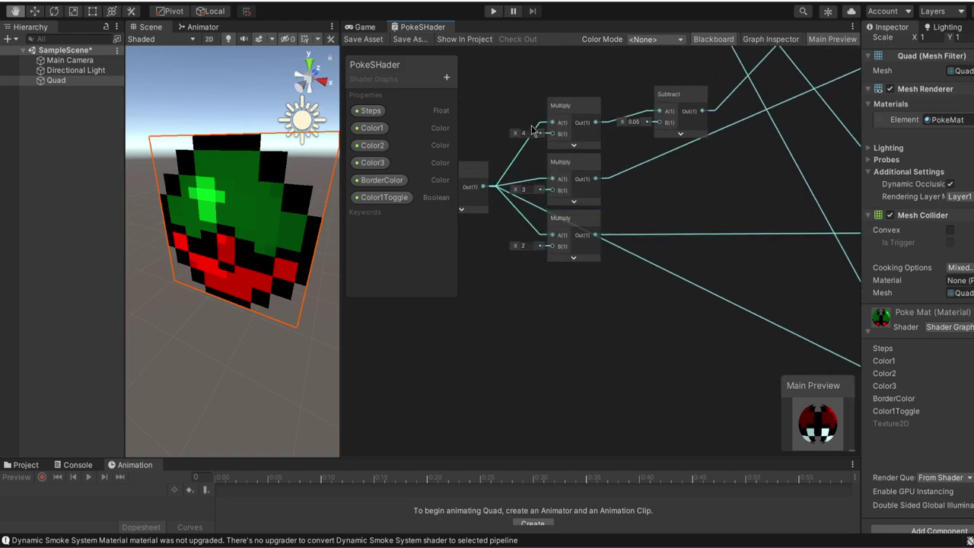
{"action": "middle_click_drag", "start_coordinate": [478, 194], "coordinate": [562, 190]}
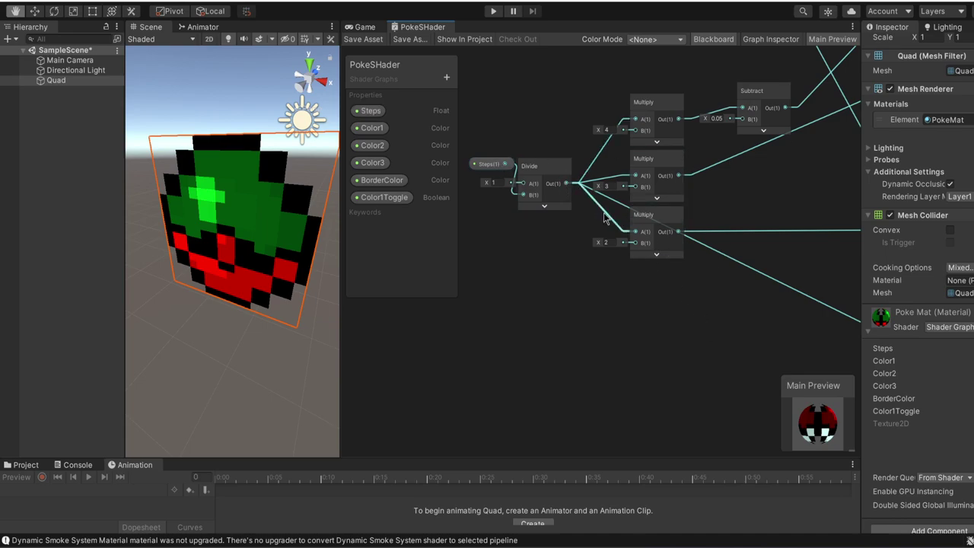
{"action": "middle_click_drag", "start_coordinate": [749, 199], "coordinate": [493, 127]}
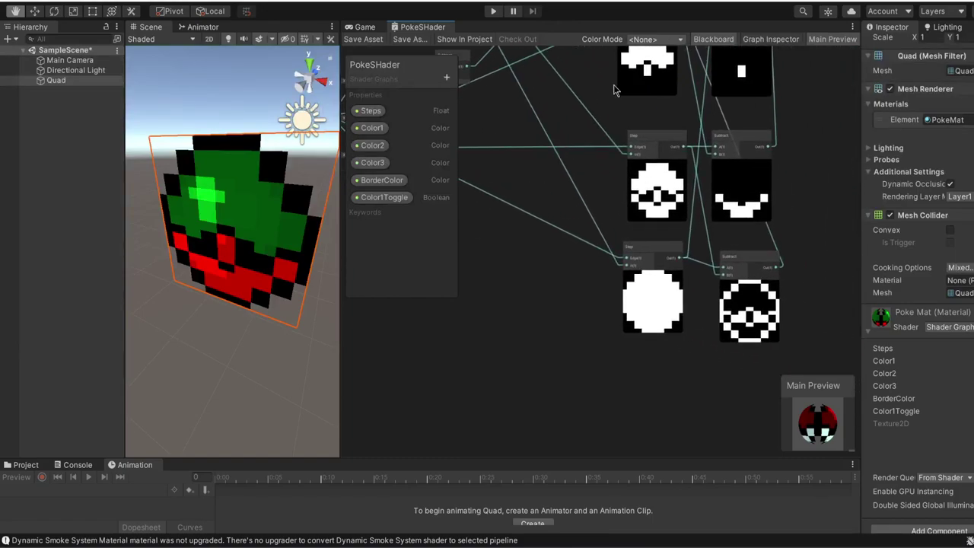
{"action": "middle_click_drag", "start_coordinate": [612, 86], "coordinate": [720, 248]}
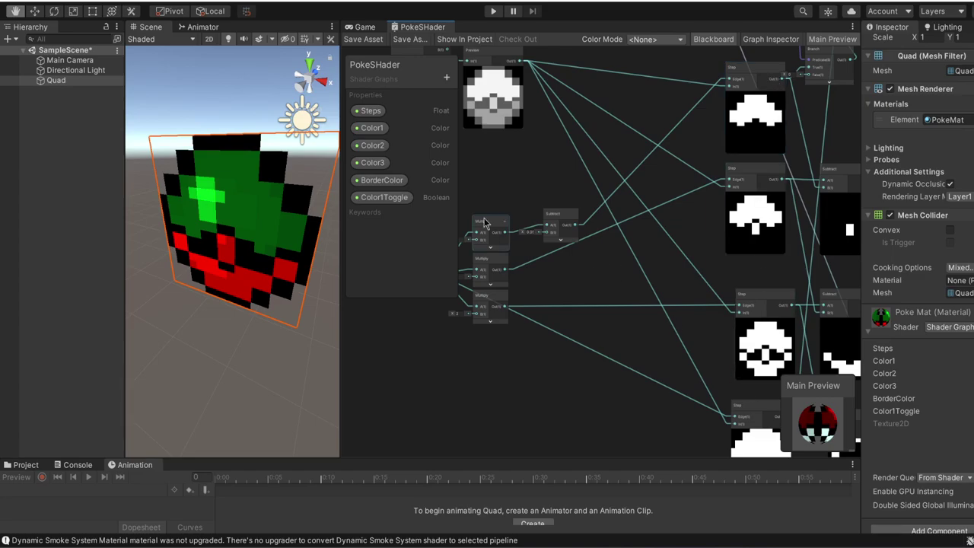
Inspect the uppermost Multiply node and its Subtract node, tracing their output to the uppermost Step mask
{"action": "scroll", "coordinate": [482, 220], "scroll_direction": "up", "scroll_amount": 3}
{"action": "scroll", "coordinate": [487, 228], "scroll_direction": "up", "scroll_amount": 3}
{"action": "left_click", "coordinate": [505, 232]}
{"action": "left_click_drag", "start_coordinate": [716, 188], "coordinate": [700, 179]}
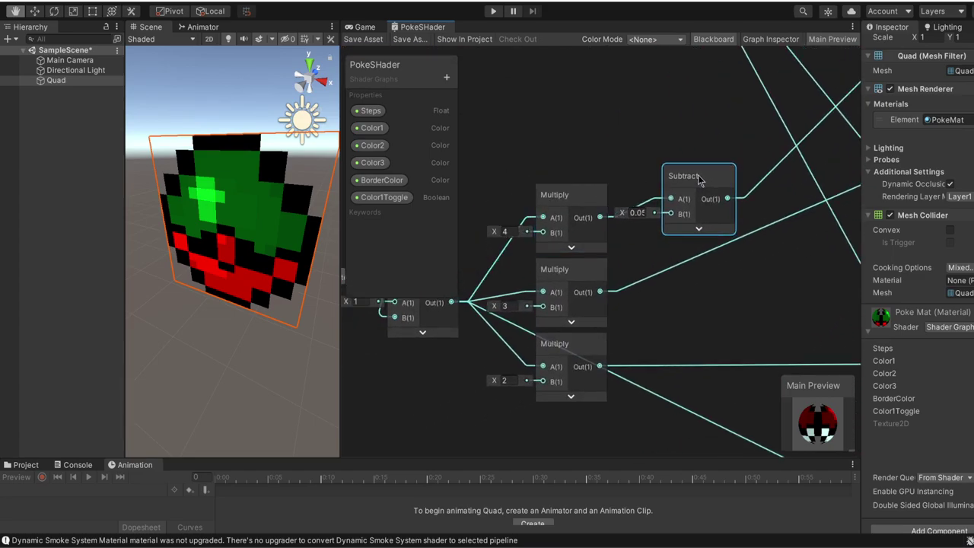
{"action": "scroll", "coordinate": [654, 159], "scroll_direction": "down", "scroll_amount": 3}
{"action": "scroll", "coordinate": [643, 128], "scroll_direction": "down", "scroll_amount": 3}
{"action": "middle_click_drag", "start_coordinate": [684, 87], "coordinate": [684, 119]}
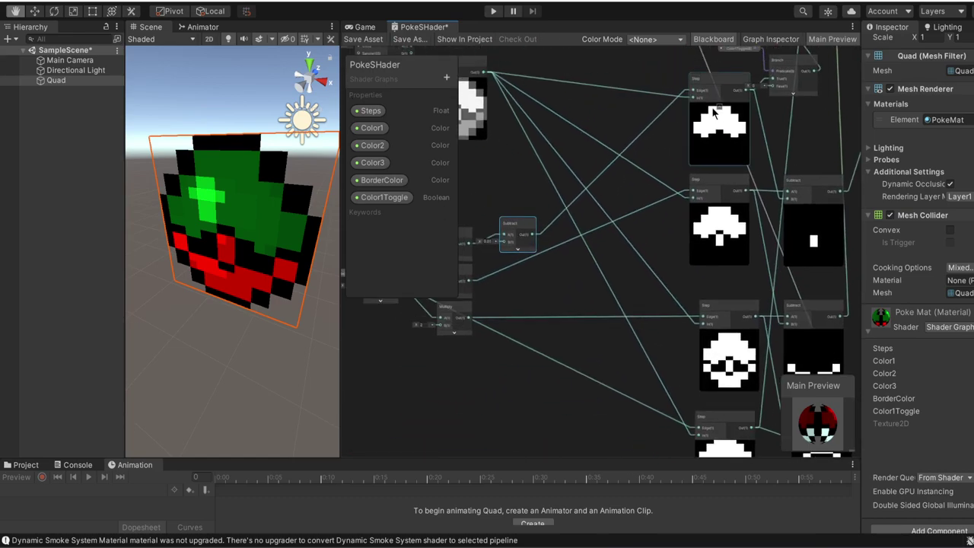
Check the Subtract node's offset input and compare the two uppermost Step masks
{"action": "scroll", "coordinate": [548, 211], "scroll_direction": "up", "scroll_amount": 5}
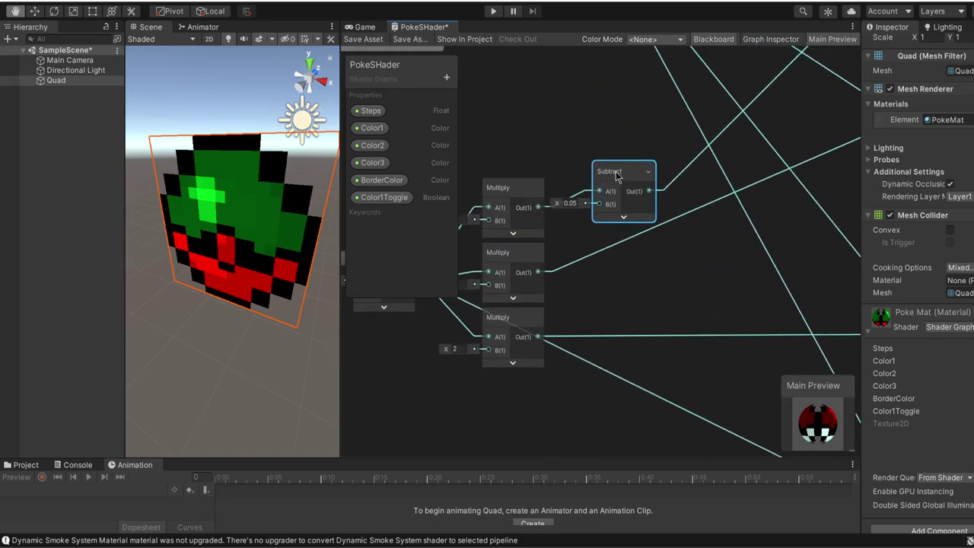
{"action": "left_click_drag", "start_coordinate": [616, 175], "coordinate": [616, 172]}
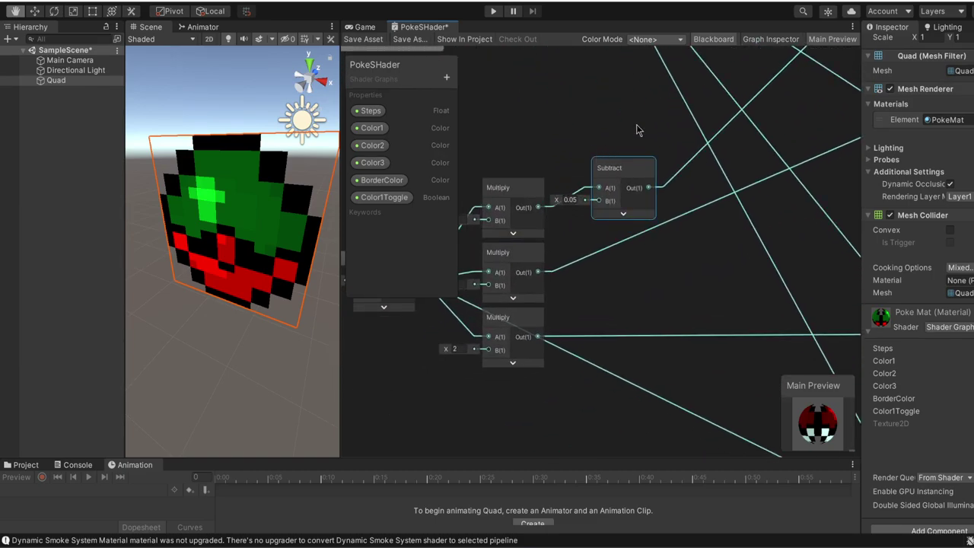
{"action": "scroll", "coordinate": [502, 208], "scroll_direction": "down", "scroll_amount": 3}
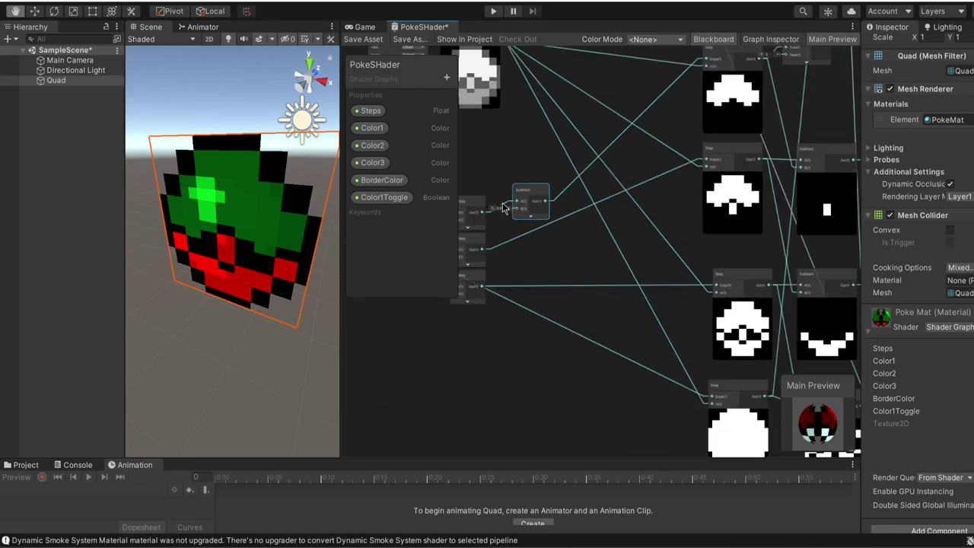
{"action": "type", "text": "0"}
{"action": "scroll", "coordinate": [640, 82], "scroll_direction": "up", "scroll_amount": 4}
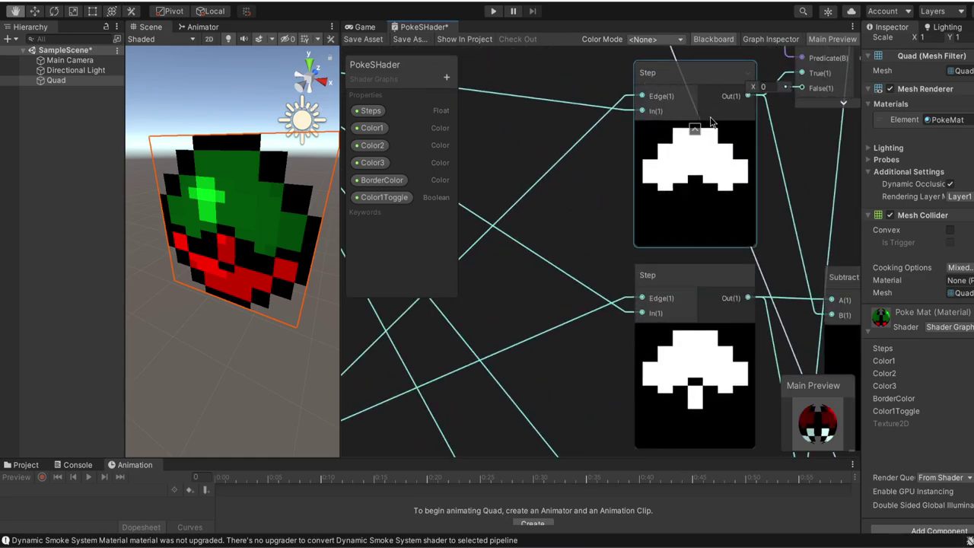
{"action": "scroll", "coordinate": [642, 198], "scroll_direction": "down", "scroll_amount": 4}
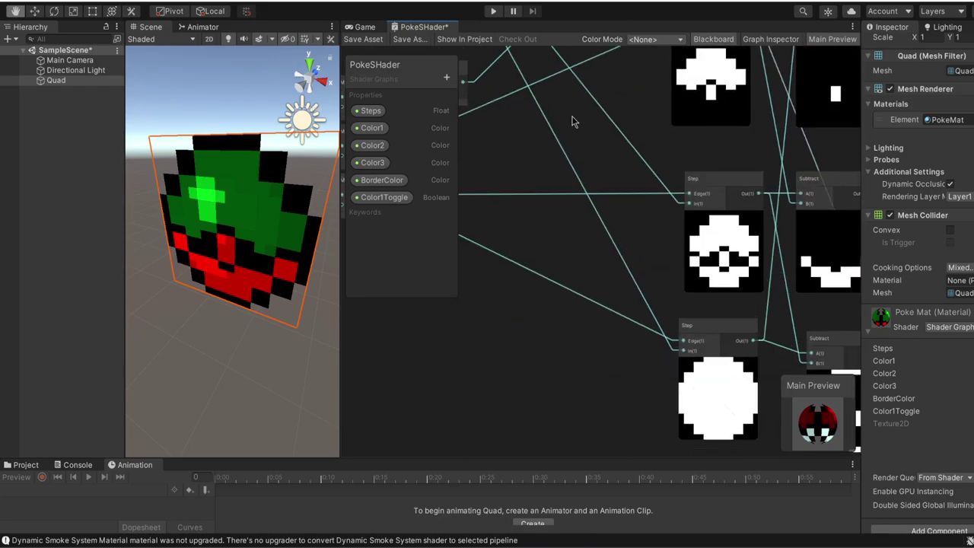
Trace the uppermost Step mask into the Branch node and examine its Color1Toggle predicate and True and False inputs
{"action": "middle_click_drag", "start_coordinate": [572, 118], "coordinate": [742, 240]}
{"action": "middle_click_drag", "start_coordinate": [572, 94], "coordinate": [646, 235]}
{"action": "middle_click_drag", "start_coordinate": [760, 184], "coordinate": [464, 173]}
{"action": "middle_click_drag", "start_coordinate": [613, 227], "coordinate": [569, 201]}
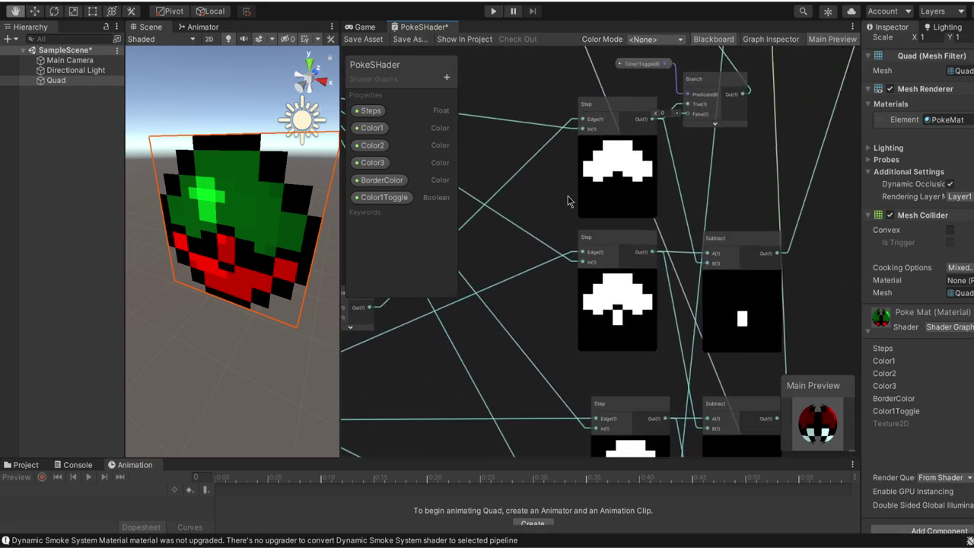
{"action": "left_click", "coordinate": [613, 112]}
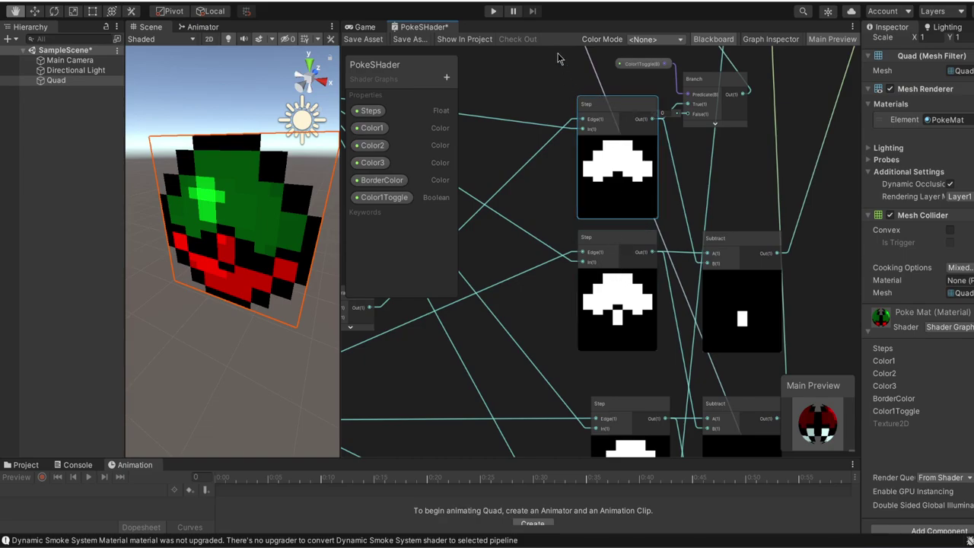
{"action": "middle_click_drag", "start_coordinate": [556, 50], "coordinate": [527, 196]}
{"action": "left_click_drag", "start_coordinate": [592, 244], "coordinate": [579, 242]}
{"action": "left_click", "coordinate": [679, 226]}
{"action": "left_click_drag", "start_coordinate": [678, 223], "coordinate": [683, 239]}
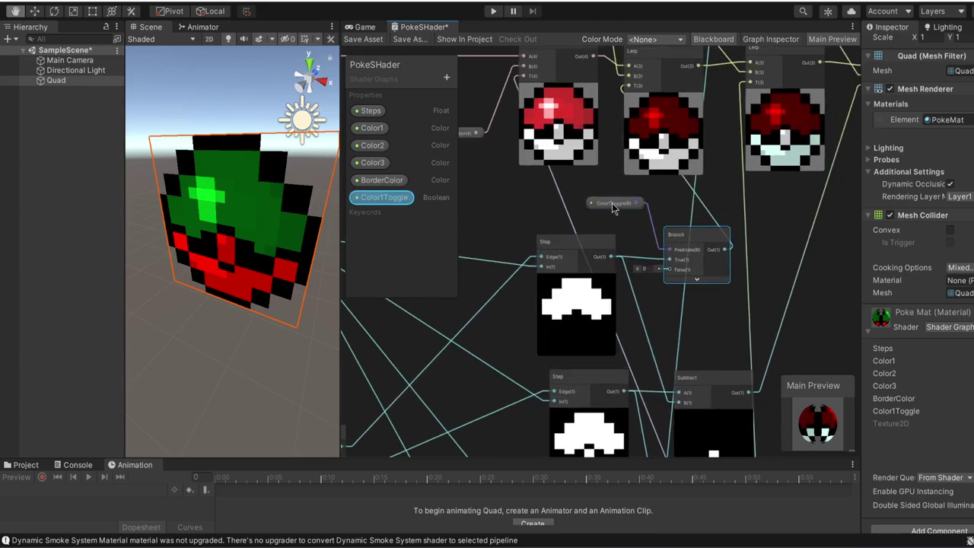
{"action": "left_click_drag", "start_coordinate": [612, 207], "coordinate": [628, 221]}
{"action": "middle_click_drag", "start_coordinate": [628, 221], "coordinate": [613, 259]}
Trace the Lerp chain from the second Lerp back to the sprite's color Preview node
{"action": "left_click", "coordinate": [631, 94]}
{"action": "scroll", "coordinate": [634, 110], "scroll_direction": "up", "scroll_amount": 5}
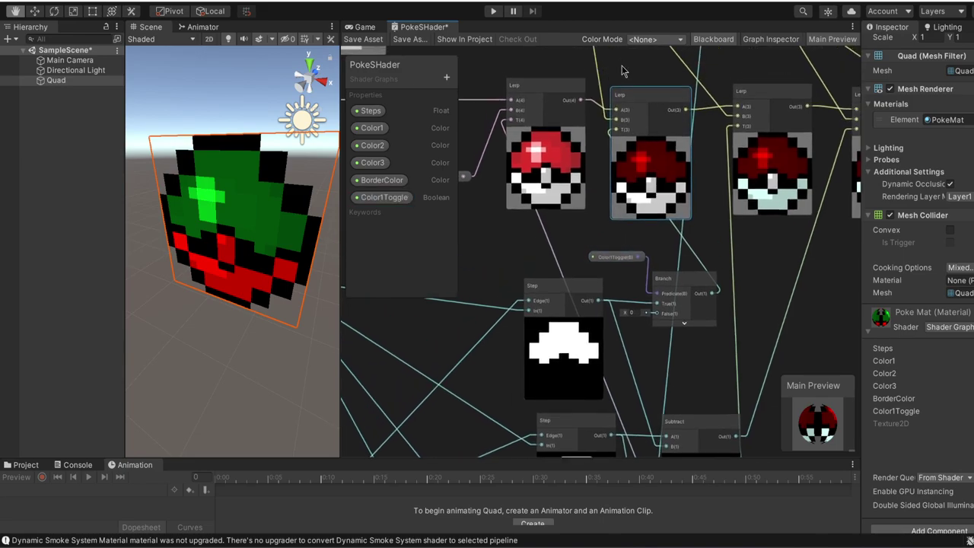
{"action": "scroll", "coordinate": [629, 120], "scroll_direction": "down", "scroll_amount": 6}
{"action": "key", "text": "e"}
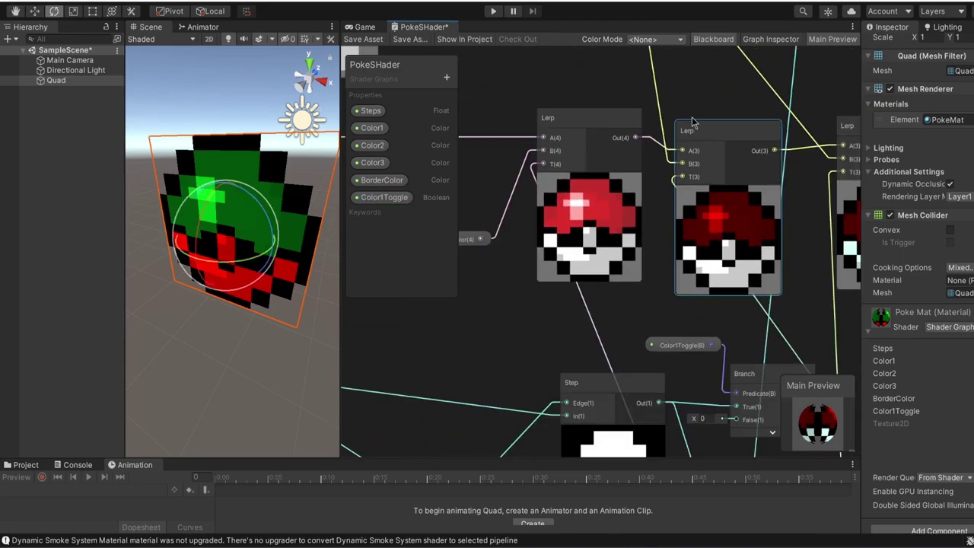
{"action": "middle_click_drag", "start_coordinate": [551, 96], "coordinate": [675, 102]}
{"action": "middle_click_drag", "start_coordinate": [476, 151], "coordinate": [551, 156]}
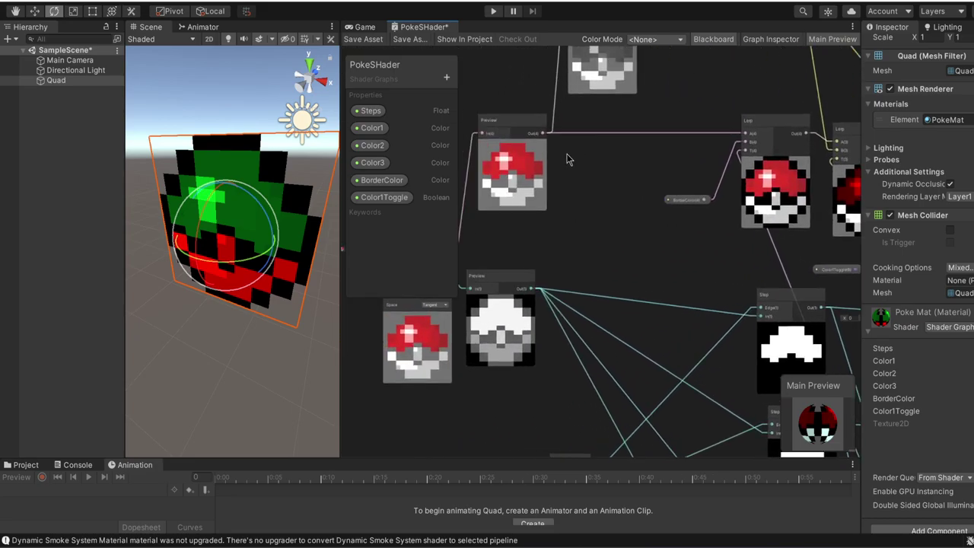
{"action": "left_click", "coordinate": [489, 125]}
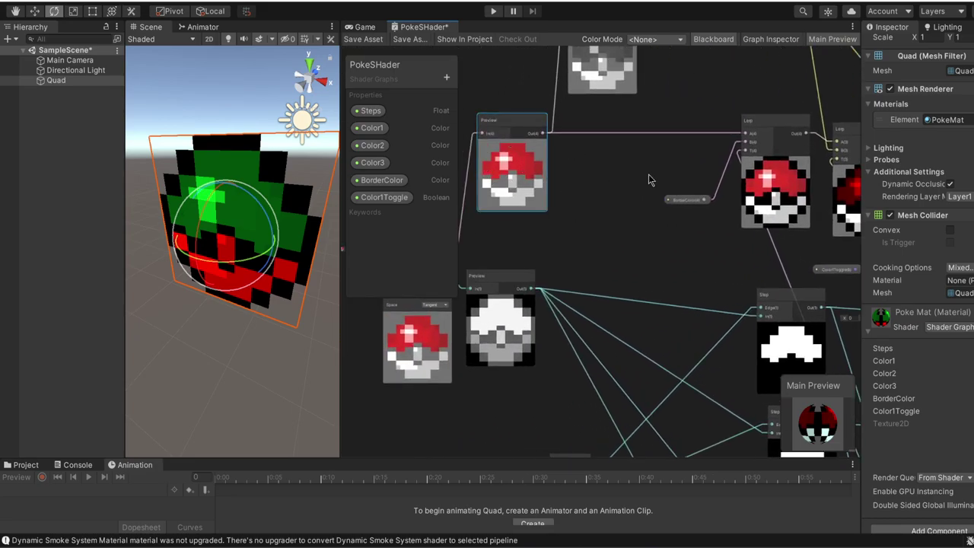
Examine how the first Lerp node blends the sprite color with BorderColor
{"action": "middle_click_drag", "start_coordinate": [631, 180], "coordinate": [513, 202]}
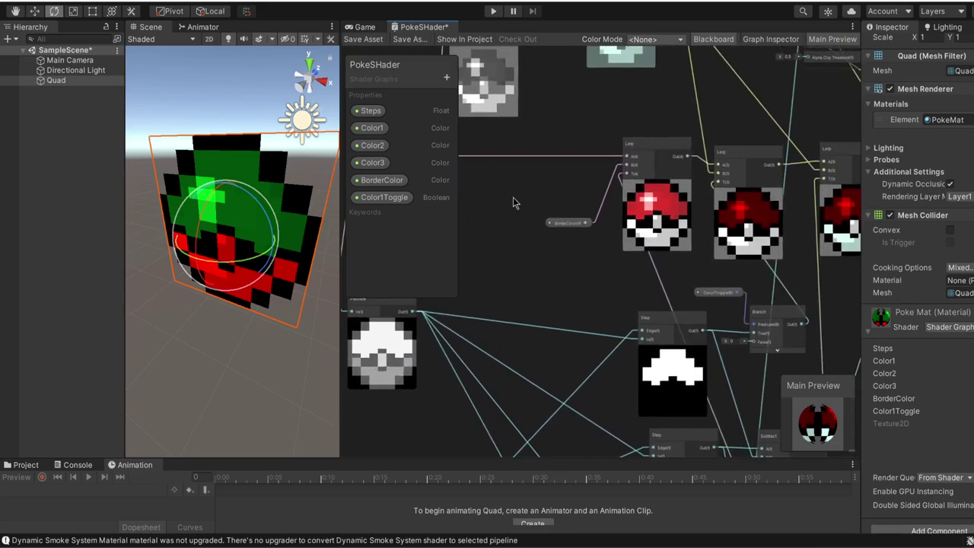
{"action": "left_click", "coordinate": [637, 150]}
{"action": "left_click_drag", "start_coordinate": [565, 165], "coordinate": [636, 228]}
{"action": "left_click_drag", "start_coordinate": [646, 143], "coordinate": [602, 144]}
Examine the second Lerp node's A, B and T inputs and its link from the first Lerp
{"action": "left_click", "coordinate": [676, 150]}
{"action": "middle_click_drag", "start_coordinate": [676, 149], "coordinate": [586, 121]}
{"action": "scroll", "coordinate": [661, 143], "scroll_direction": "up", "scroll_amount": 4}
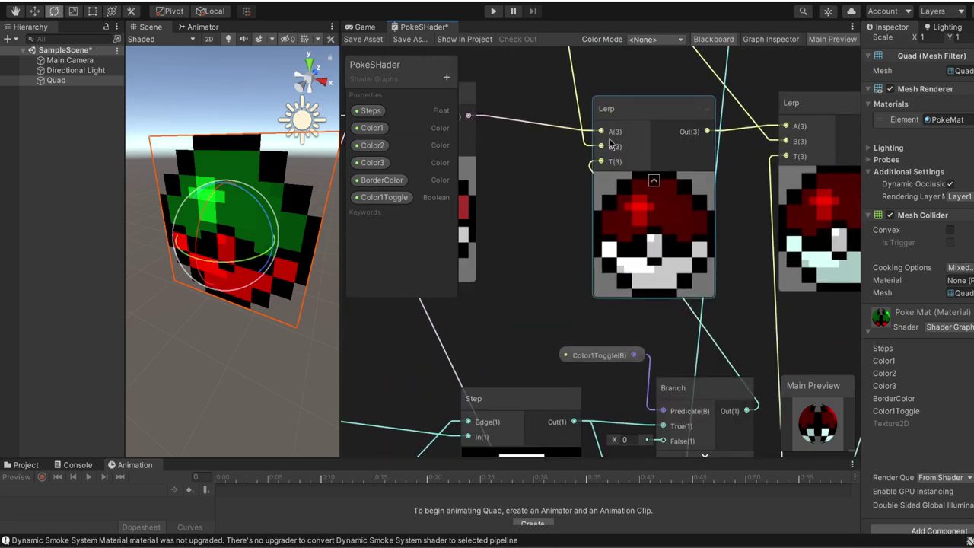
{"action": "left_click", "coordinate": [636, 108]}
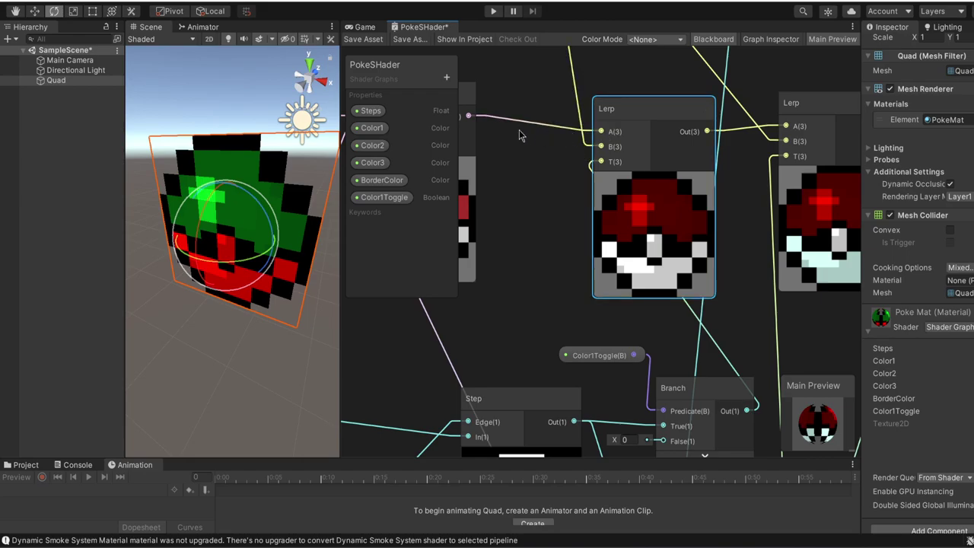
{"action": "middle_click_drag", "start_coordinate": [519, 129], "coordinate": [632, 118]}
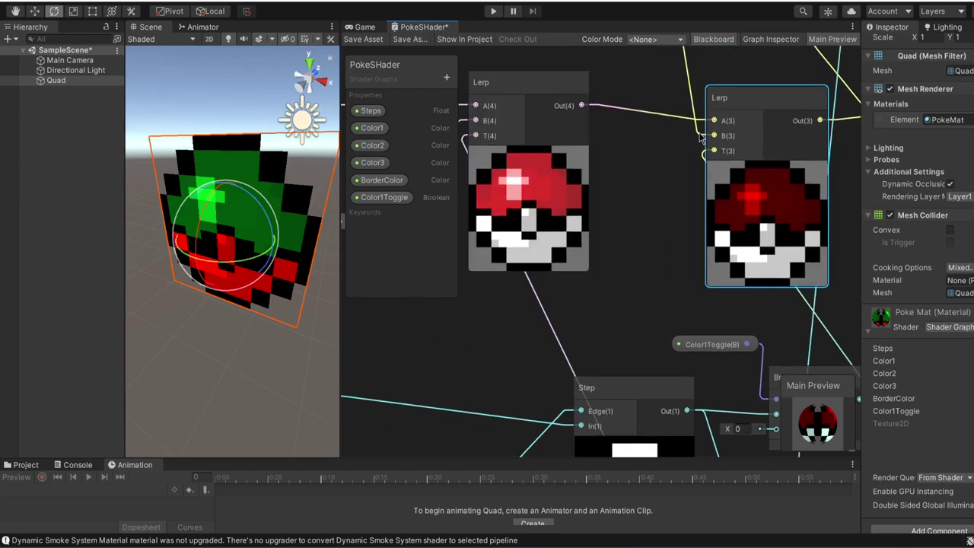
{"action": "scroll", "coordinate": [619, 163], "scroll_direction": "down", "scroll_amount": 4}
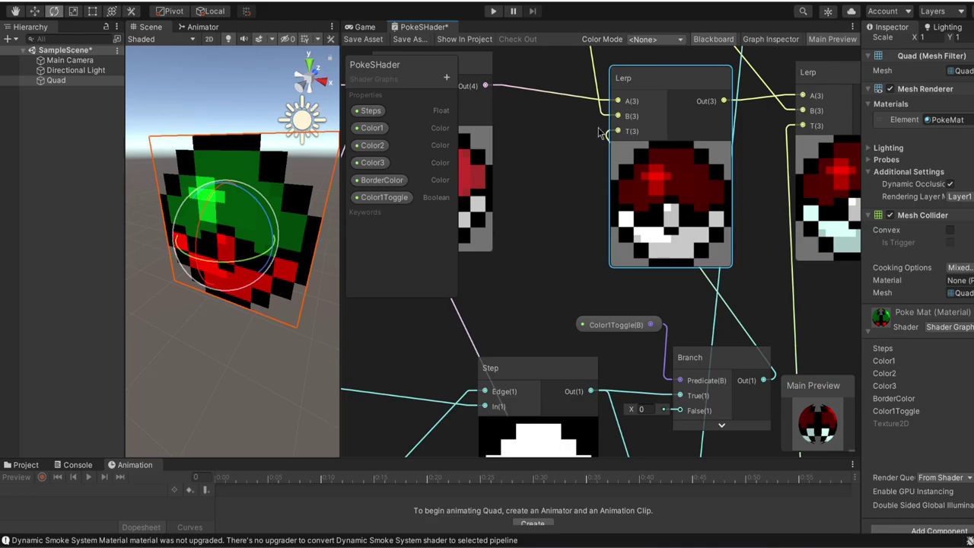
Trace the second Lerp's B input back through the Color1 Multiply and Saturation nodes to the color Preview
{"action": "middle_click_drag", "start_coordinate": [571, 68], "coordinate": [641, 138]}
{"action": "scroll", "coordinate": [626, 139], "scroll_direction": "up", "scroll_amount": 6}
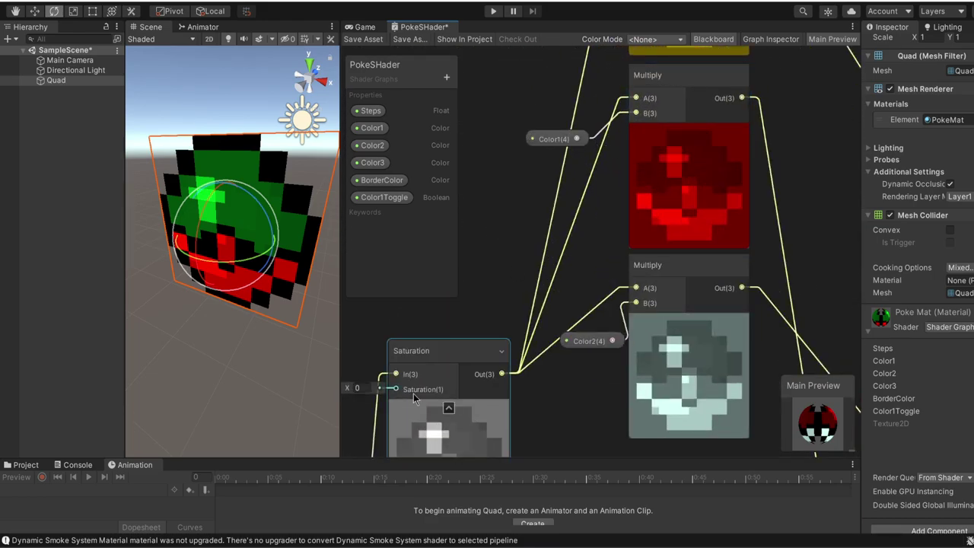
{"action": "scroll", "coordinate": [481, 284], "scroll_direction": "down", "scroll_amount": 2}
{"action": "middle_click_drag", "start_coordinate": [482, 285], "coordinate": [628, 159]}
{"action": "middle_click_drag", "start_coordinate": [512, 342], "coordinate": [567, 276]}
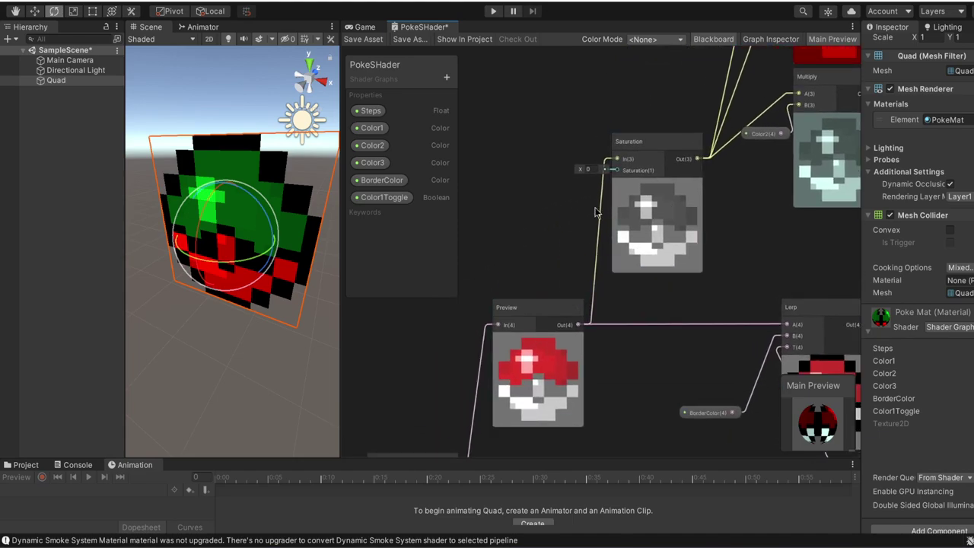
{"action": "middle_click_drag", "start_coordinate": [726, 204], "coordinate": [549, 451]}
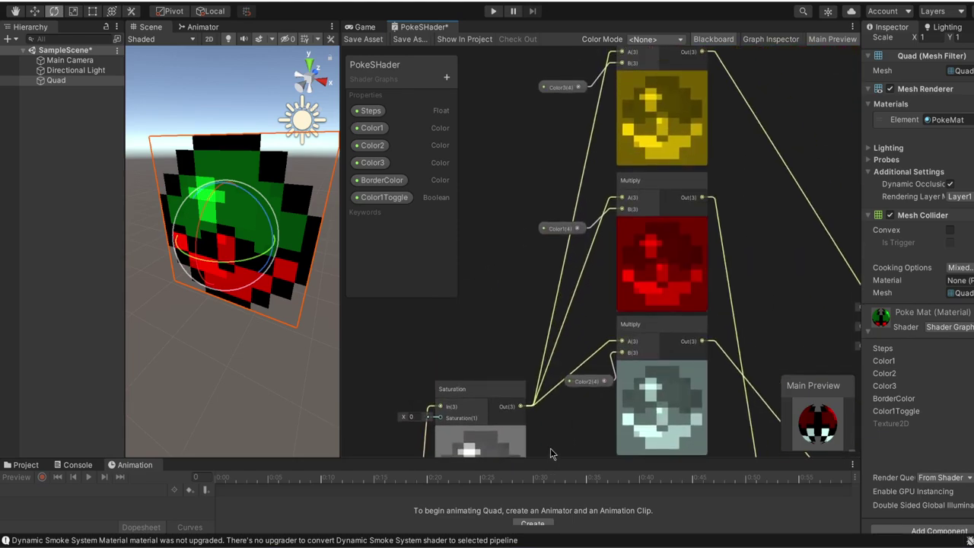
Inspect the Color1 property and its Multiply node, following the tinted output into the second Lerp for comparison with the first
{"action": "left_click", "coordinate": [651, 189]}
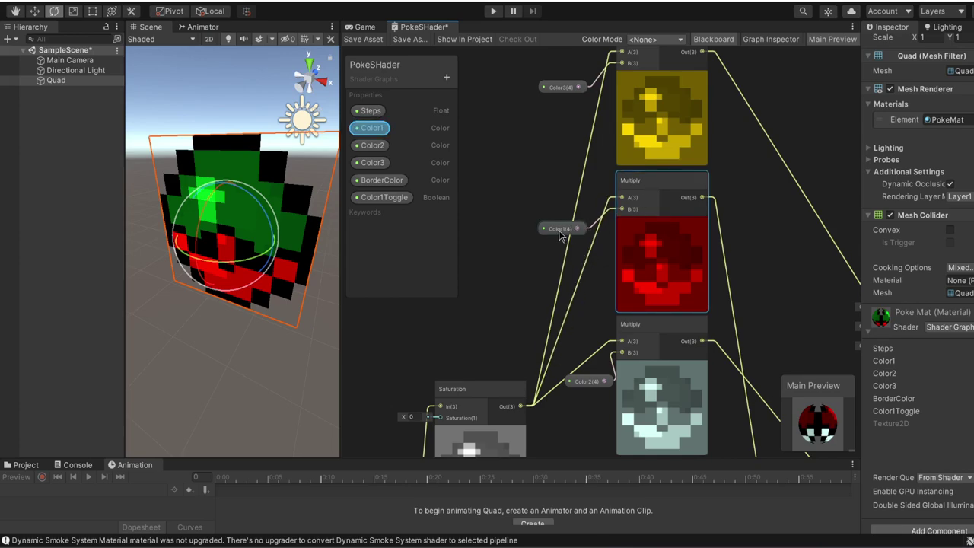
{"action": "left_click_drag", "start_coordinate": [560, 232], "coordinate": [551, 219]}
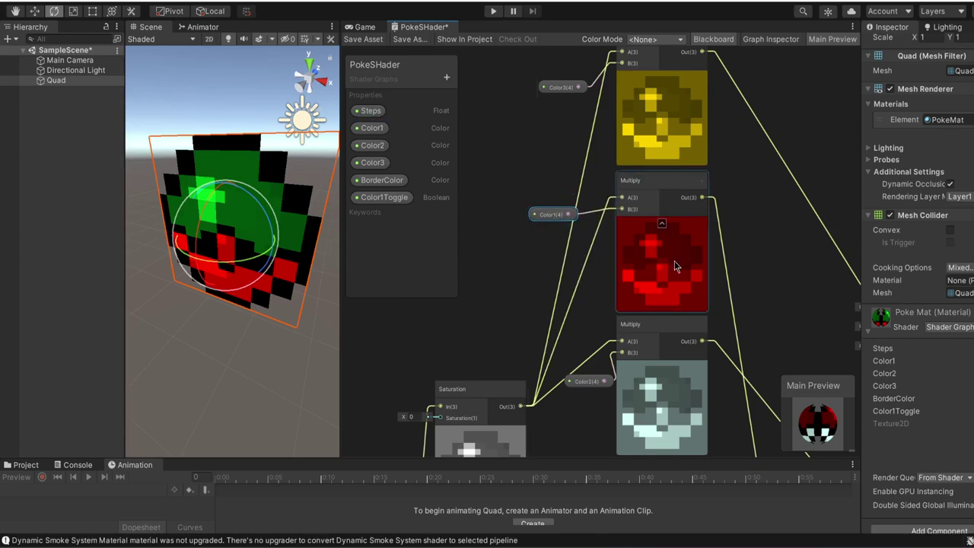
{"action": "mouse_move", "coordinate": [767, 315]}
{"action": "middle_mouse_down"}
{"action": "mouse_move", "coordinate": [704, 201]}
{"action": "mouse_move", "coordinate": [697, 140]}
{"action": "middle_mouse_up"}
{"action": "middle_click_drag", "start_coordinate": [712, 336], "coordinate": [635, 124]}
{"action": "middle_click_drag", "start_coordinate": [608, 245], "coordinate": [562, 207]}
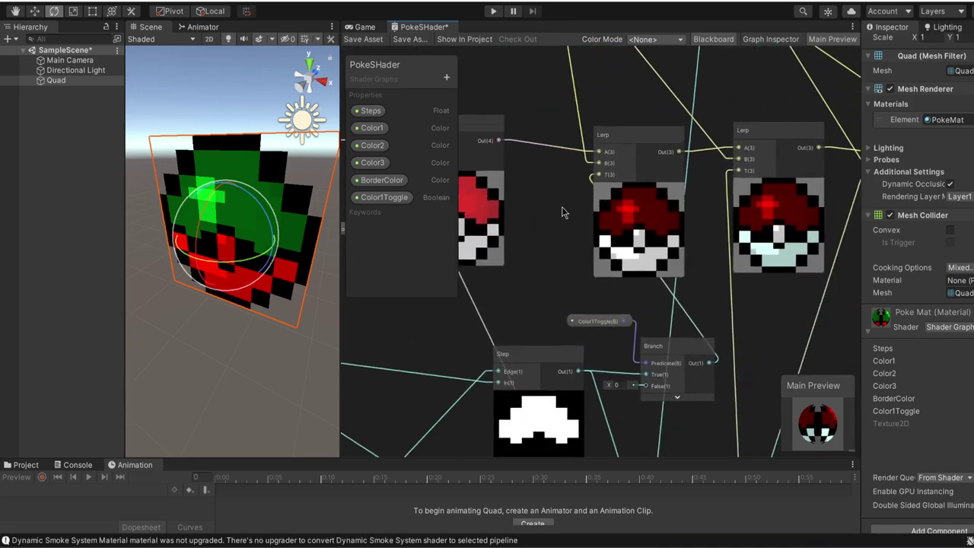
{"action": "scroll", "coordinate": [590, 190], "scroll_direction": "up", "scroll_amount": 2}
{"action": "middle_click_drag", "start_coordinate": [593, 177], "coordinate": [737, 175]}
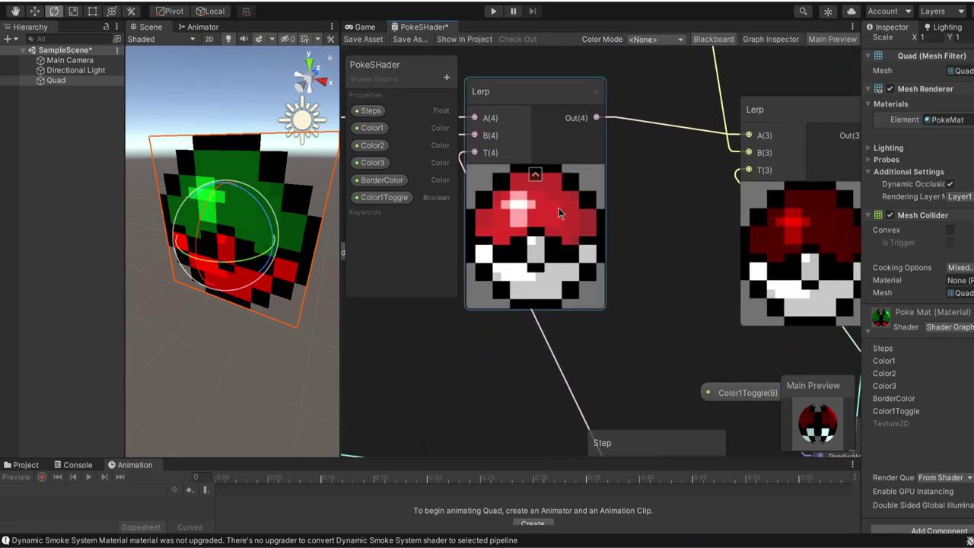
{"action": "middle_click_drag", "start_coordinate": [743, 243], "coordinate": [587, 210]}
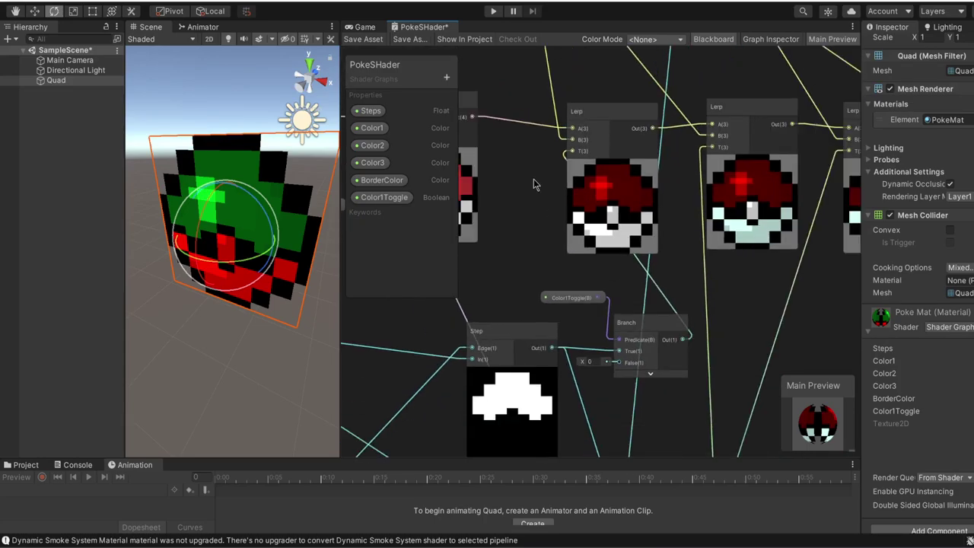
Compare the first Step node's upper-half mask with the area recolored in the second Lerp node
{"action": "scroll", "coordinate": [537, 183], "scroll_direction": "down", "scroll_amount": 3}
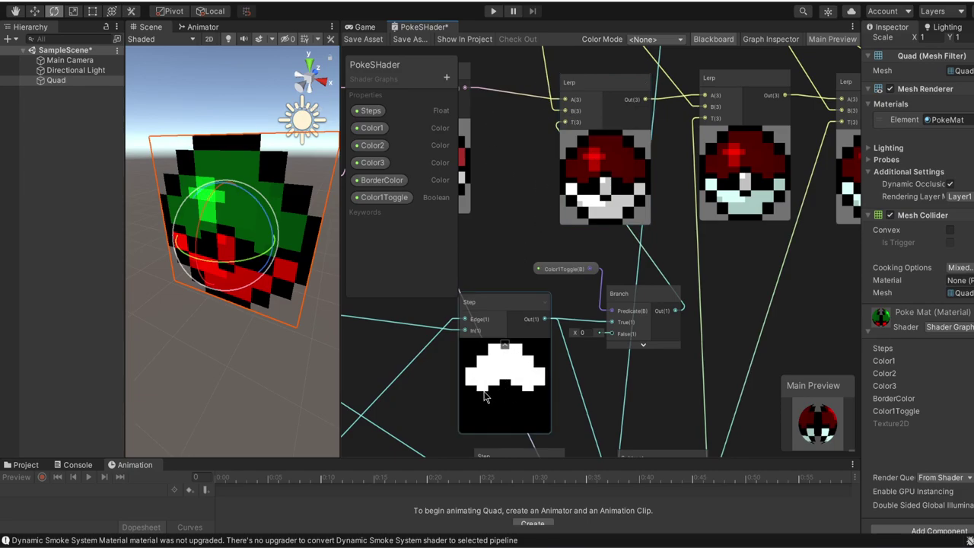
{"action": "scroll", "coordinate": [597, 152], "scroll_direction": "up", "scroll_amount": 5}
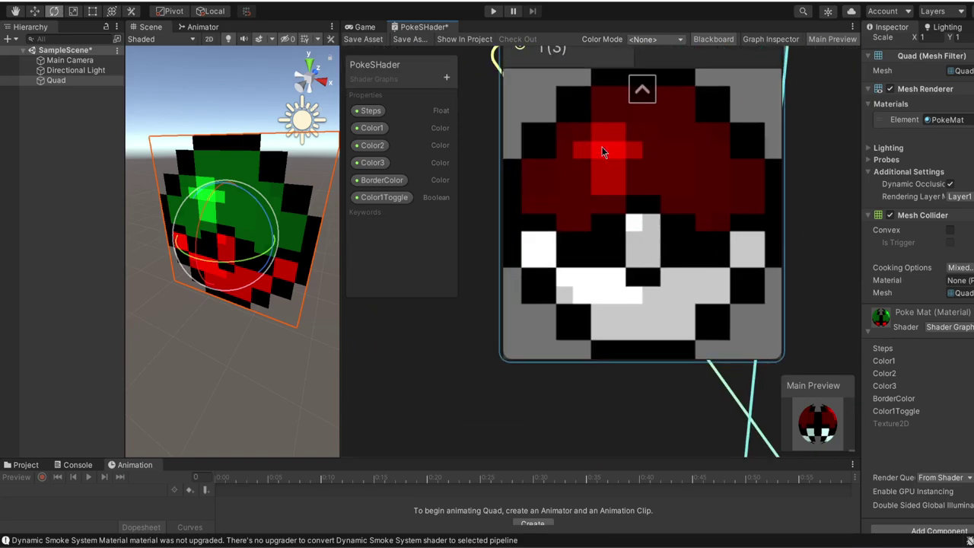
{"action": "middle_click_drag", "start_coordinate": [490, 179], "coordinate": [641, 62]}
{"action": "scroll", "coordinate": [674, 190], "scroll_direction": "down", "scroll_amount": 6}
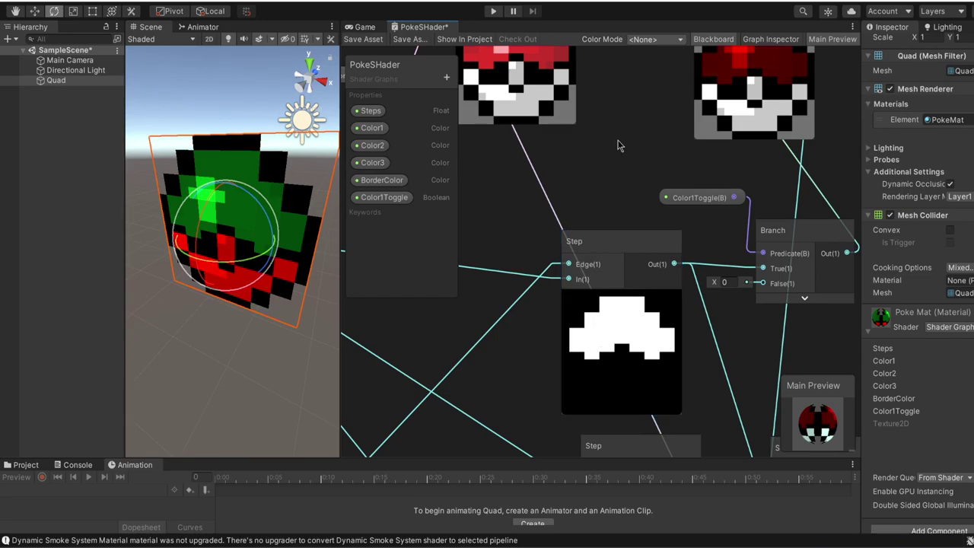
{"action": "middle_click_drag", "start_coordinate": [618, 140], "coordinate": [535, 195]}
{"action": "scroll", "coordinate": [532, 131], "scroll_direction": "down", "scroll_amount": 3}
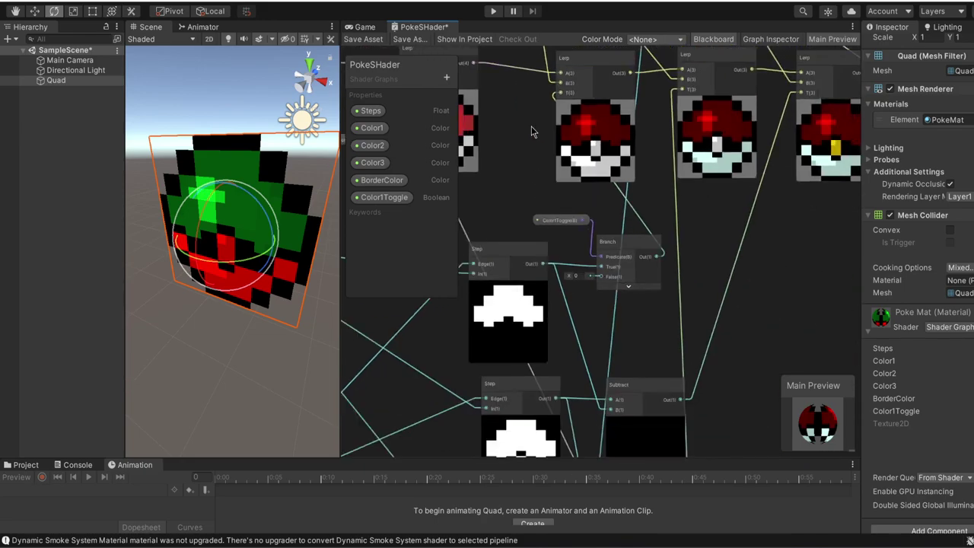
{"action": "scroll", "coordinate": [503, 219], "scroll_direction": "up", "scroll_amount": 3}
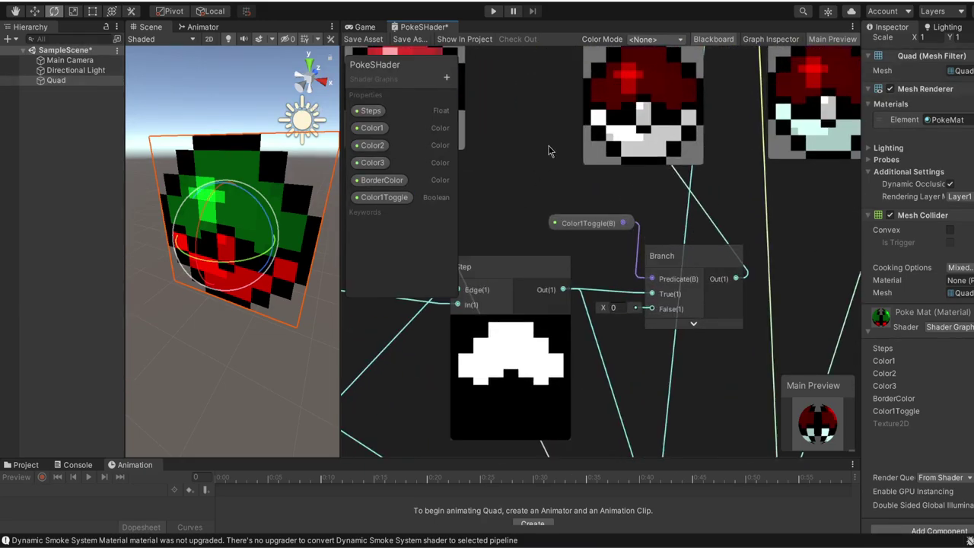
{"action": "middle_click_drag", "start_coordinate": [550, 151], "coordinate": [508, 188]}
Show the Graph Inspector beneath the property list and display the Color1Toggle property's settings
{"action": "left_click", "coordinate": [622, 305]}
{"action": "left_click", "coordinate": [473, 210]}
{"action": "left_click", "coordinate": [771, 39]}
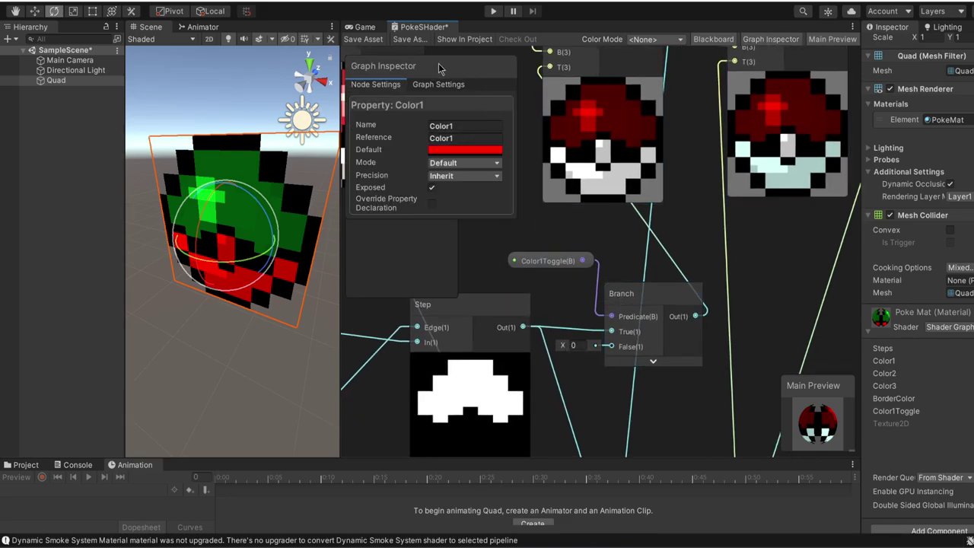
{"action": "left_click_drag", "start_coordinate": [438, 62], "coordinate": [428, 273]}
{"action": "left_click", "coordinate": [384, 197]}
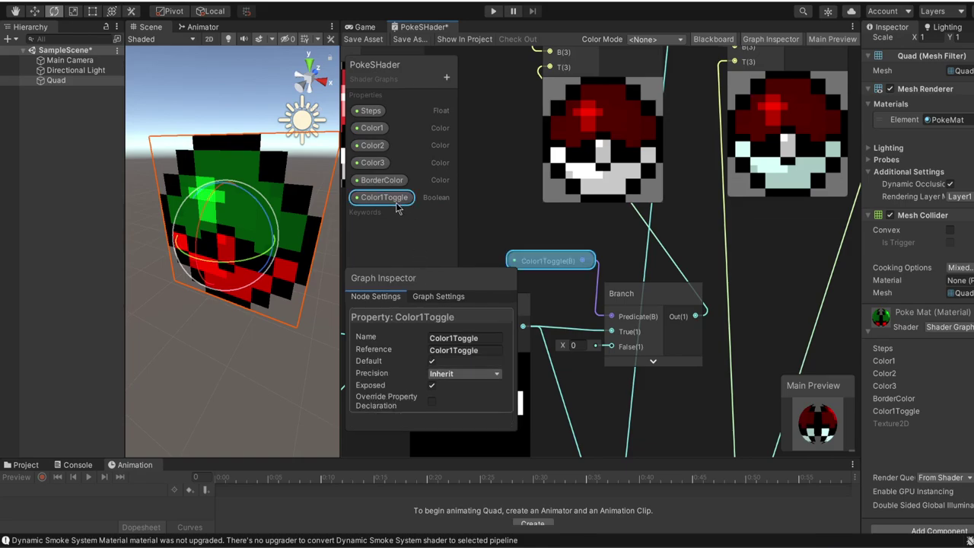
Switch Color1Toggle's default value off and back on repeatedly to compare the effect on the Lerp previews
{"action": "left_click", "coordinate": [433, 362]}
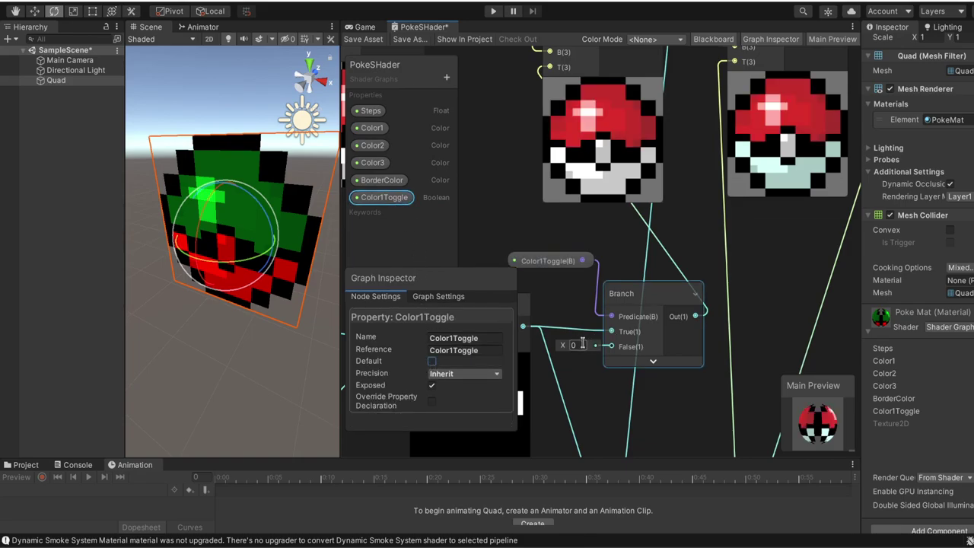
{"action": "left_click", "coordinate": [435, 362]}
{"action": "middle_click_drag", "start_coordinate": [527, 309], "coordinate": [620, 264]}
{"action": "middle_click_drag", "start_coordinate": [637, 149], "coordinate": [597, 199]}
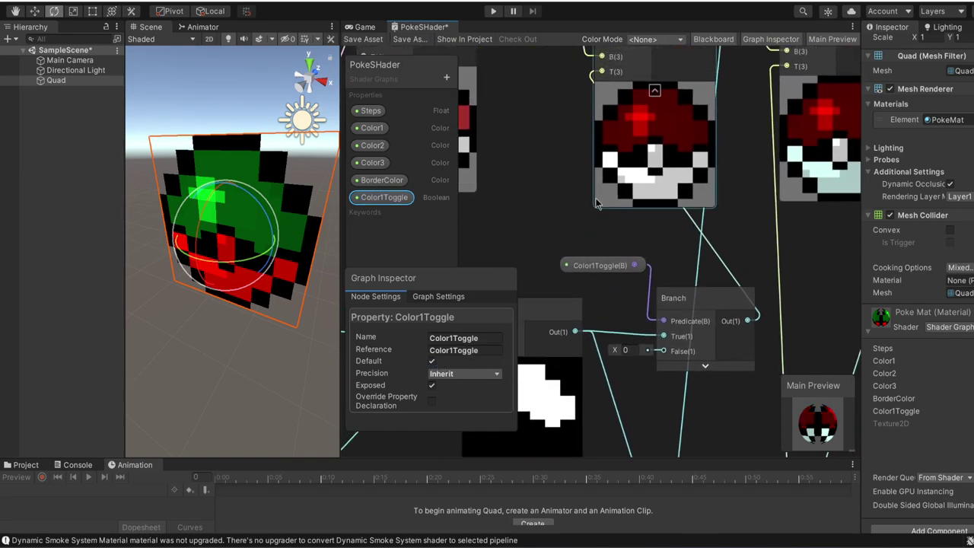
{"action": "left_click", "coordinate": [431, 362]}
{"action": "left_click", "coordinate": [431, 362]}
{"action": "left_click", "coordinate": [432, 362]}
{"action": "left_click", "coordinate": [431, 362]}
Hide the Graph Inspector and the Blackboard to clear the graph workspace
{"action": "left_click", "coordinate": [792, 43]}
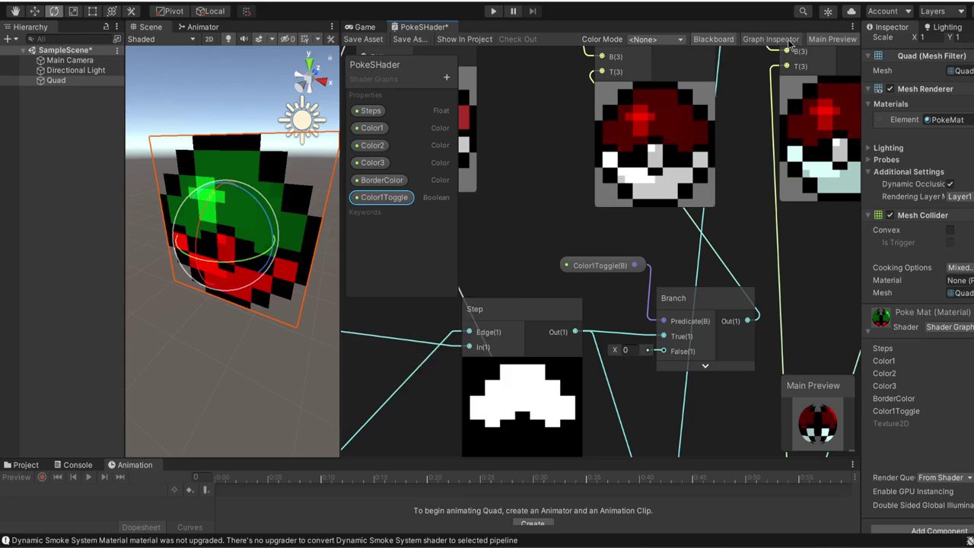
{"action": "left_click", "coordinate": [720, 41]}
{"action": "scroll", "coordinate": [648, 128], "scroll_direction": "down", "scroll_amount": 3}
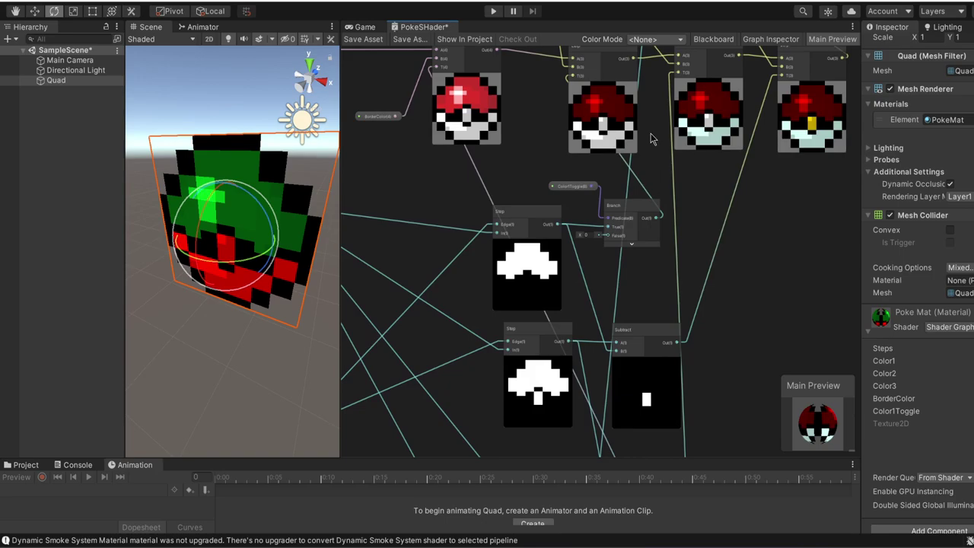
{"action": "scroll", "coordinate": [651, 138], "scroll_direction": "down", "scroll_amount": 2}
{"action": "scroll", "coordinate": [543, 304], "scroll_direction": "up", "scroll_amount": 4}
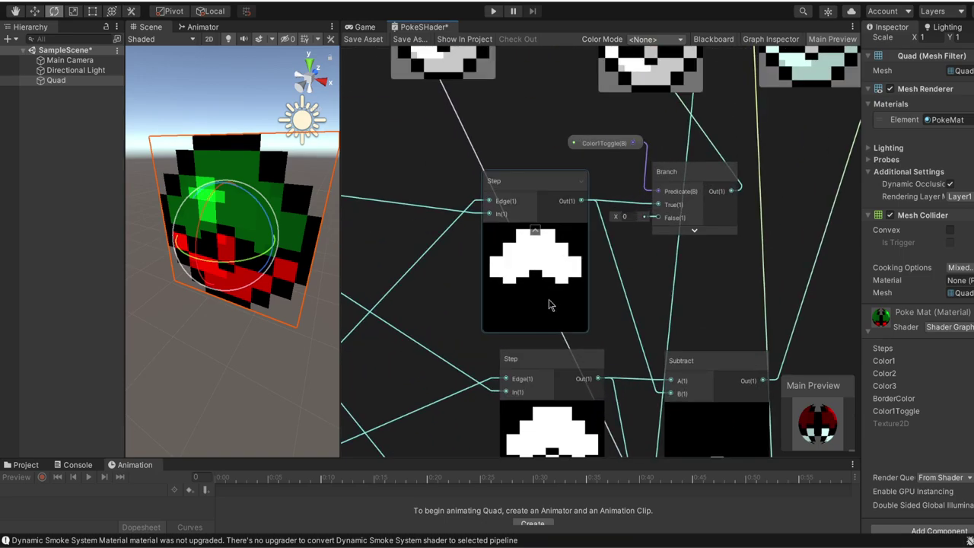
Examine the first two Step nodes' masks and their Edge and In connections
{"action": "middle_click_drag", "start_coordinate": [461, 295], "coordinate": [622, 264]}
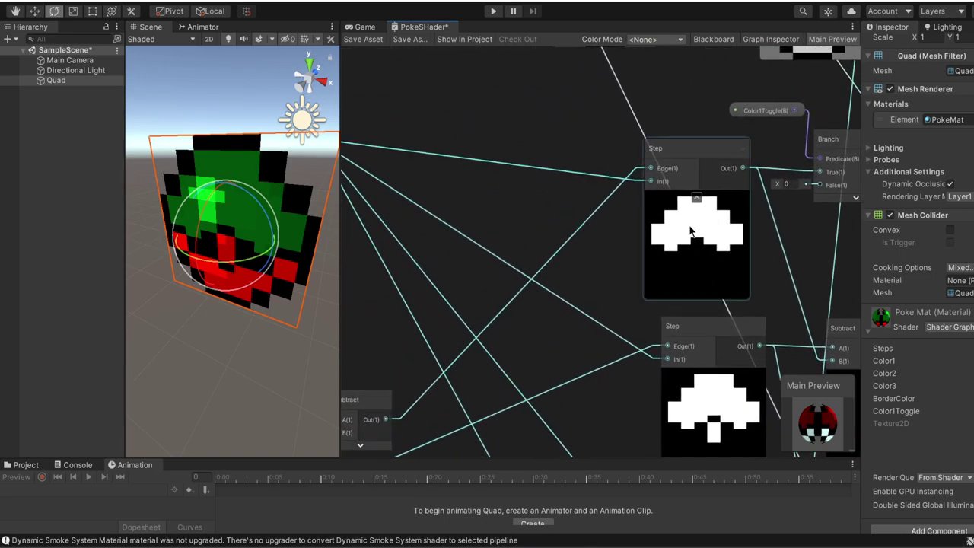
{"action": "middle_click_drag", "start_coordinate": [648, 217], "coordinate": [598, 187]}
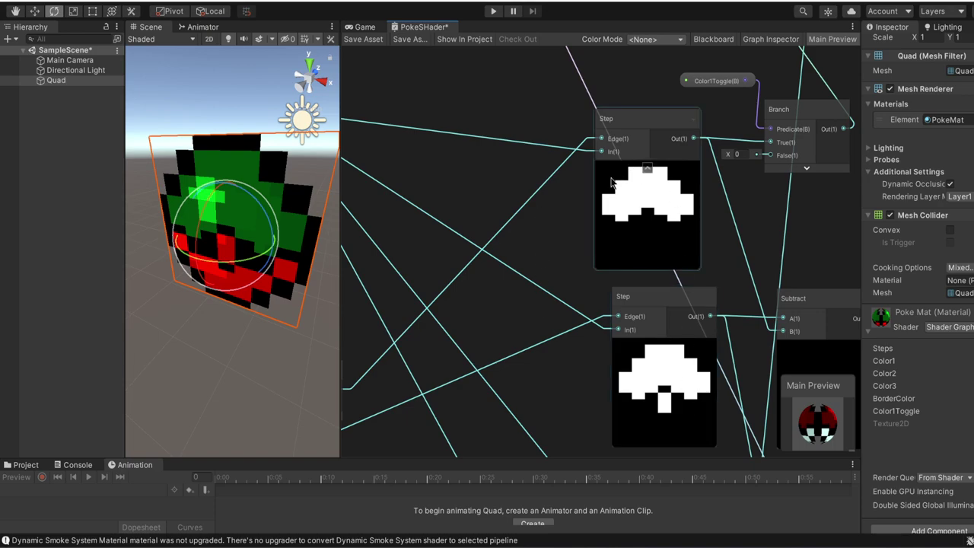
{"action": "middle_click_drag", "start_coordinate": [570, 239], "coordinate": [536, 209]}
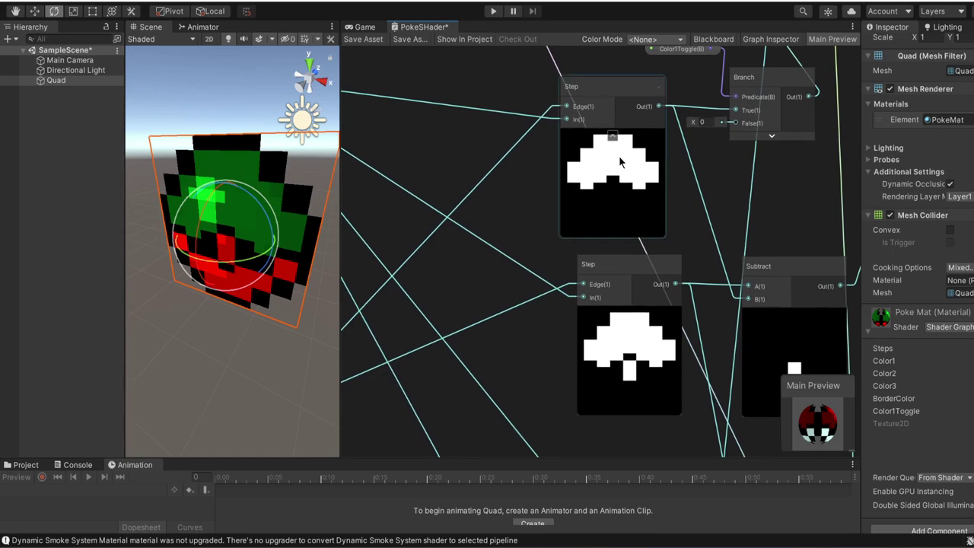
{"action": "middle_click_drag", "start_coordinate": [537, 199], "coordinate": [448, 206]}
{"action": "left_click", "coordinate": [510, 235]}
{"action": "middle_click_drag", "start_coordinate": [497, 242], "coordinate": [821, 270]}
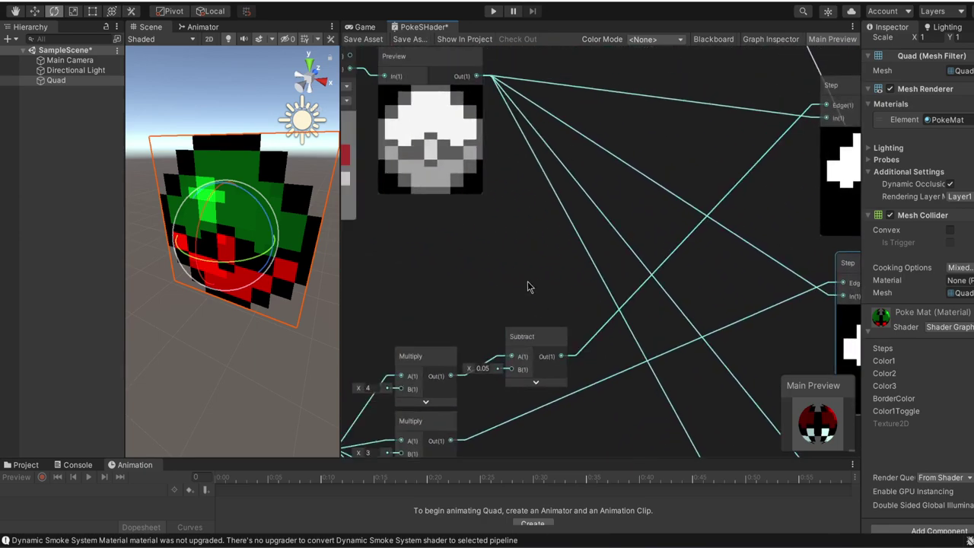
Trace the Step nodes' inputs back to the Multiply and Subtract nodes and the grayscale alpha Preview
{"action": "middle_click_drag", "start_coordinate": [529, 286], "coordinate": [567, 134]}
{"action": "middle_click_drag", "start_coordinate": [683, 335], "coordinate": [560, 206]}
{"action": "left_click", "coordinate": [674, 179]}
{"action": "middle_click_drag", "start_coordinate": [466, 247], "coordinate": [723, 410]}
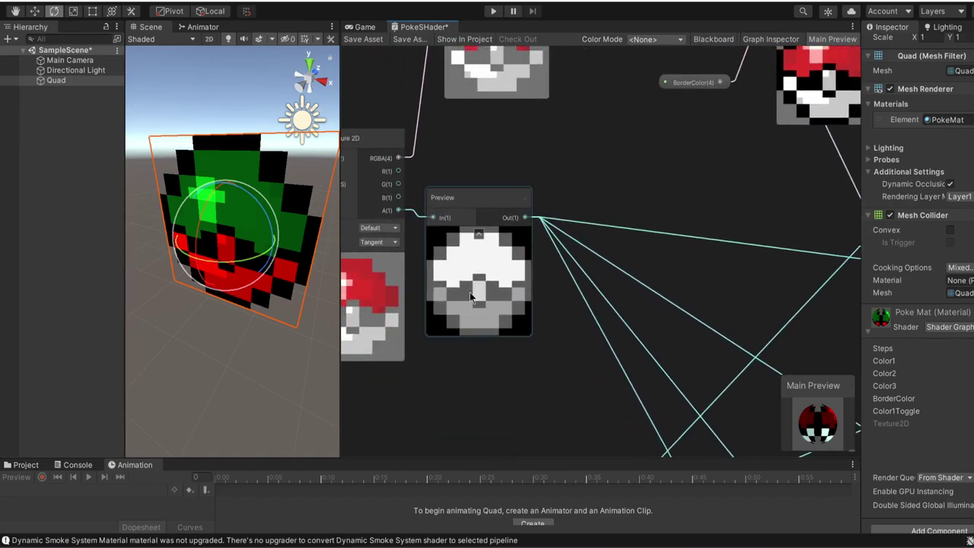
{"action": "middle_click_drag", "start_coordinate": [476, 289], "coordinate": [479, 150]}
{"action": "left_click", "coordinate": [576, 73]}
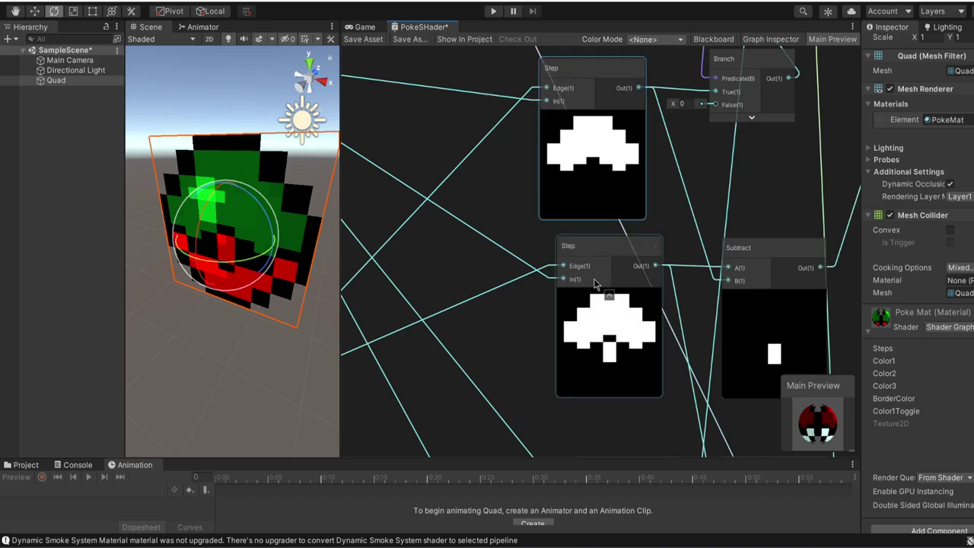
Compare the Step masks feeding the first two Subtract nodes that isolate the center button and lower half
{"action": "middle_click_drag", "start_coordinate": [525, 233], "coordinate": [456, 117]}
{"action": "left_click_drag", "start_coordinate": [530, 128], "coordinate": [509, 154]}
{"action": "middle_click_drag", "start_coordinate": [450, 250], "coordinate": [578, 147]}
{"action": "left_click", "coordinate": [677, 282]}
{"action": "middle_click_drag", "start_coordinate": [689, 206], "coordinate": [567, 244]}
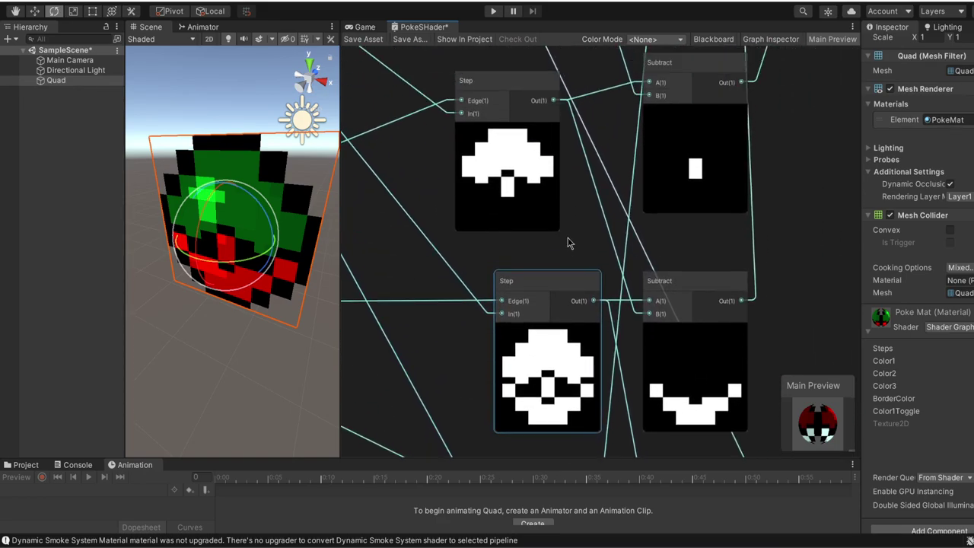
{"action": "left_click", "coordinate": [554, 167]}
{"action": "left_click", "coordinate": [687, 301]}
{"action": "middle_click_drag", "start_coordinate": [607, 260], "coordinate": [607, 330]}
{"action": "left_click", "coordinate": [715, 193]}
{"action": "middle_click_drag", "start_coordinate": [606, 130], "coordinate": [604, 165]}
{"action": "middle_click_drag", "start_coordinate": [691, 289], "coordinate": [663, 70]}
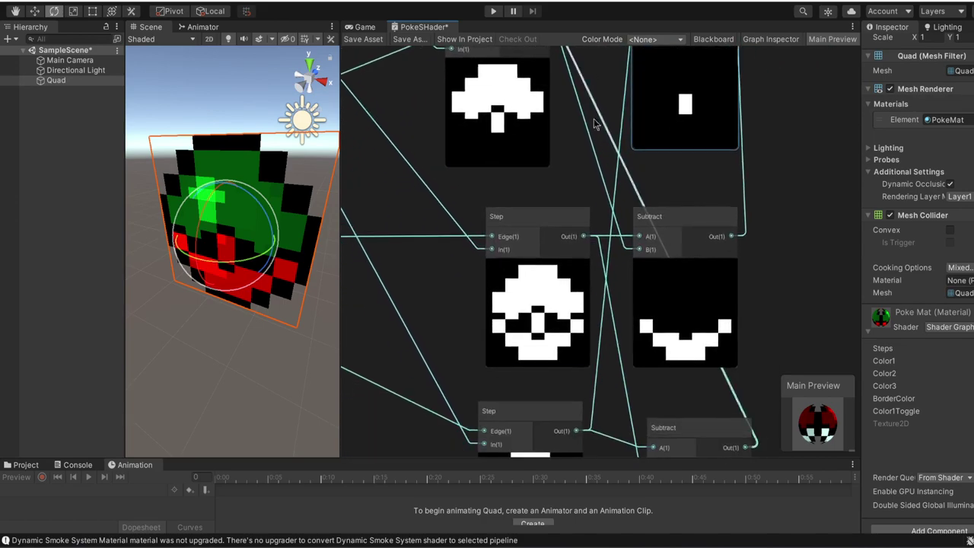
Examine how the last two Step masks feed the bottom Subtract node to isolate the border outline
{"action": "left_click", "coordinate": [546, 321]}
{"action": "left_click", "coordinate": [684, 267]}
{"action": "middle_click_drag", "start_coordinate": [846, 310], "coordinate": [808, 199]}
{"action": "middle_click_drag", "start_coordinate": [619, 288], "coordinate": [636, 236]}
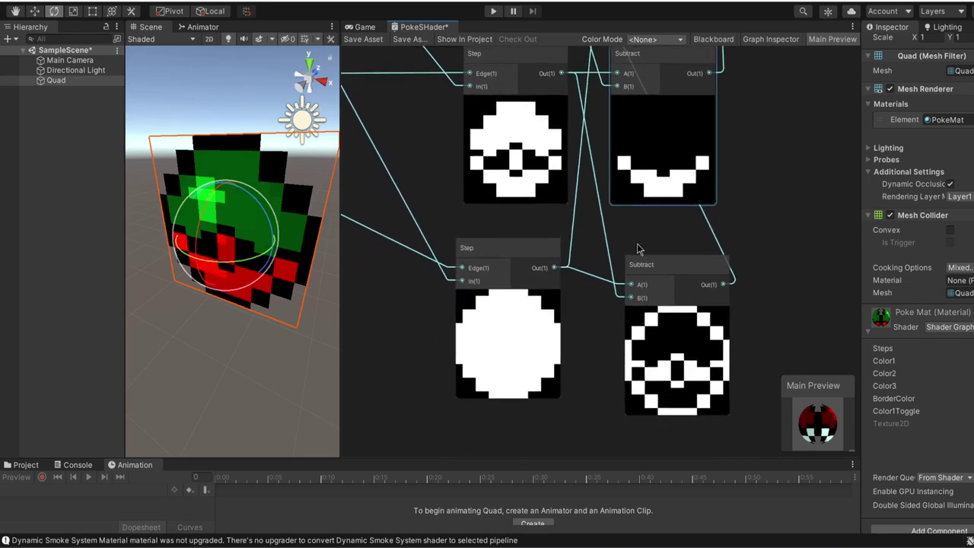
{"action": "left_click", "coordinate": [517, 247]}
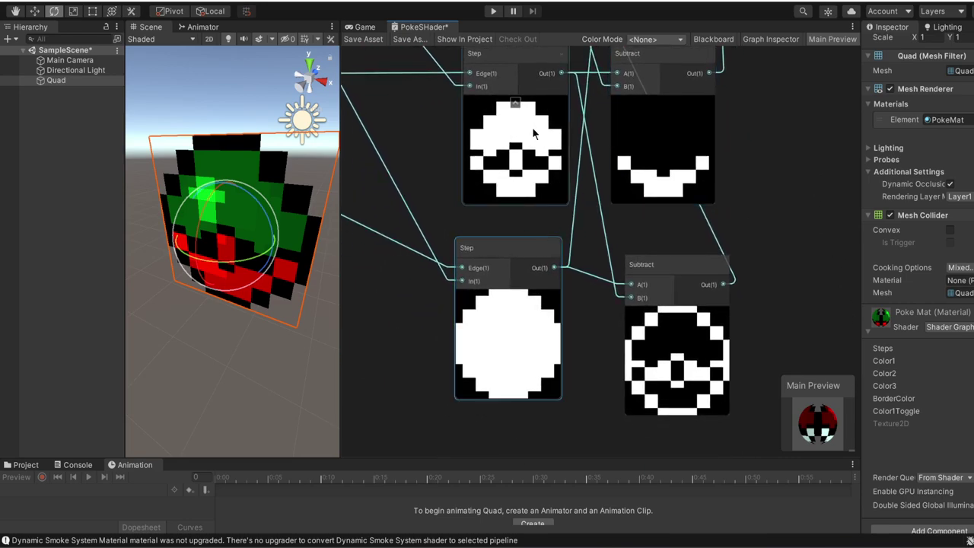
{"action": "left_click", "coordinate": [505, 74]}
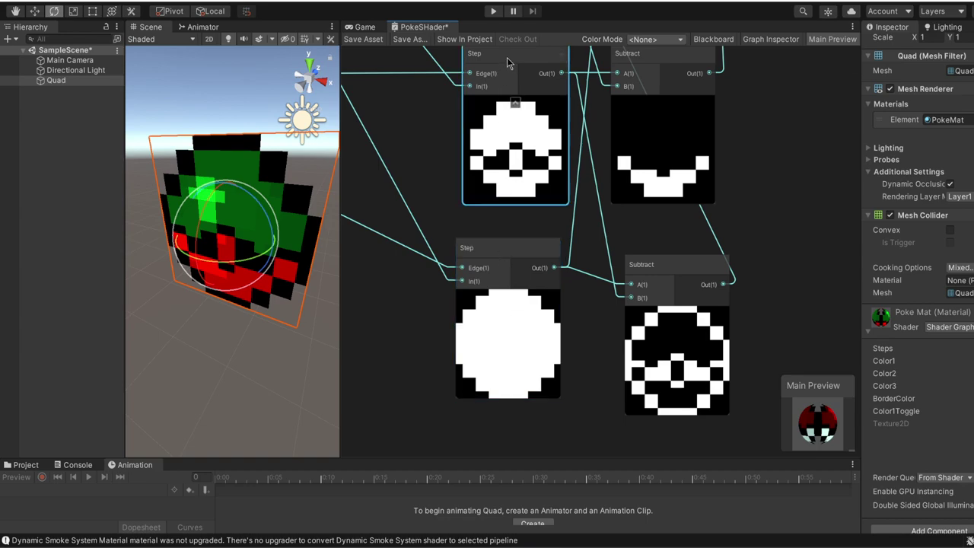
{"action": "left_click", "coordinate": [658, 333]}
Nudge the BorderColor node slightly upward beside the first Lerp and review its connections
{"action": "scroll", "coordinate": [761, 278], "scroll_direction": "down", "scroll_amount": 5}
{"action": "scroll", "coordinate": [588, 229], "scroll_direction": "up", "scroll_amount": 5}
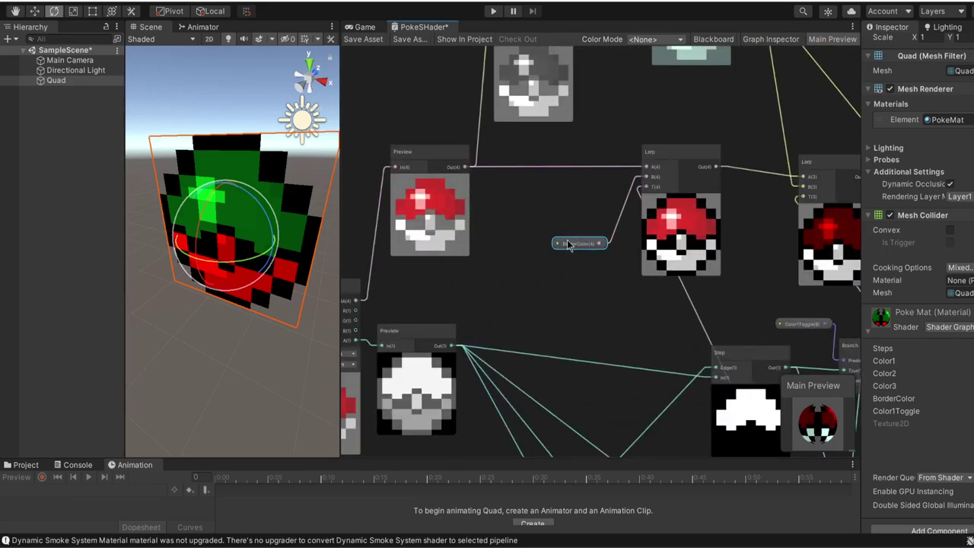
{"action": "middle_click_drag", "start_coordinate": [594, 195], "coordinate": [484, 169]}
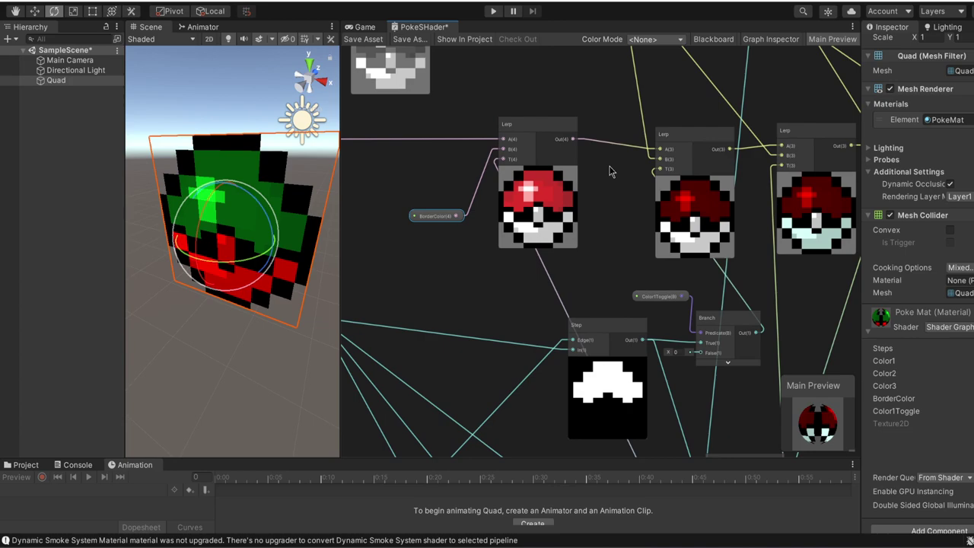
{"action": "left_click_drag", "start_coordinate": [430, 215], "coordinate": [434, 207]}
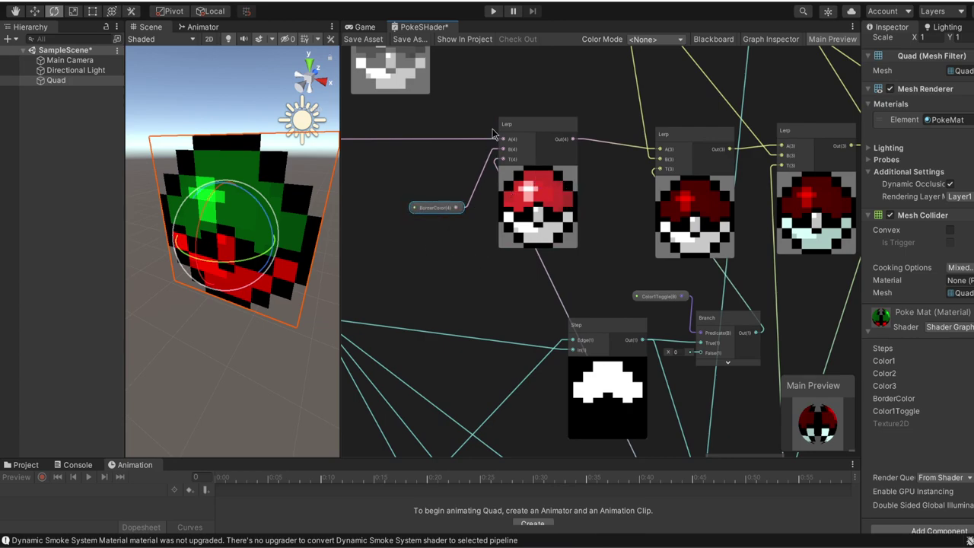
{"action": "middle_click_drag", "start_coordinate": [447, 76], "coordinate": [538, 160]}
{"action": "middle_click_drag", "start_coordinate": [583, 138], "coordinate": [564, 192]}
{"action": "scroll", "coordinate": [589, 333], "scroll_direction": "down", "scroll_amount": 2}
{"action": "scroll", "coordinate": [502, 137], "scroll_direction": "down", "scroll_amount": 2}
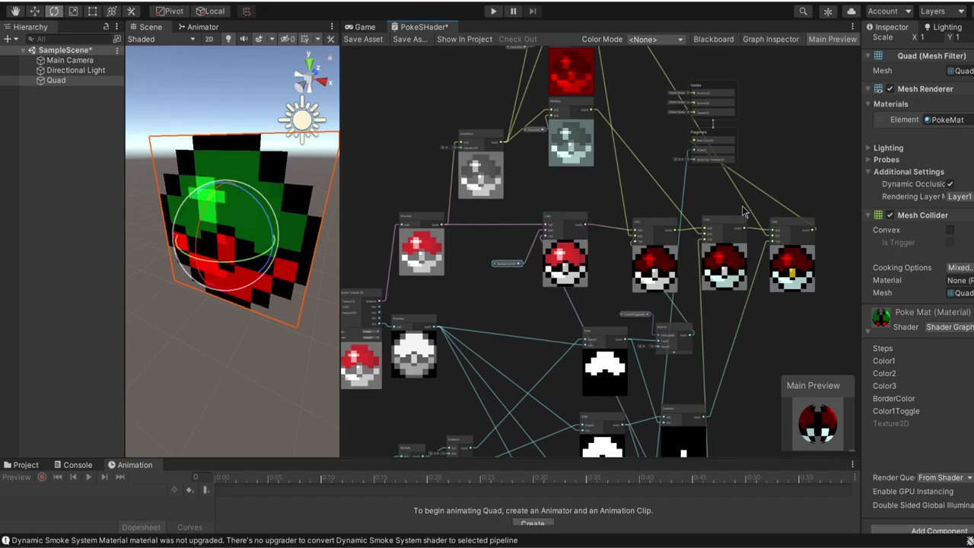
Inspect the last Lerp node's output connection to the Fragment block
{"action": "middle_click_drag", "start_coordinate": [737, 205], "coordinate": [673, 142]}
{"action": "scroll", "coordinate": [672, 146], "scroll_direction": "up", "scroll_amount": 7}
{"action": "scroll", "coordinate": [673, 161], "scroll_direction": "down", "scroll_amount": 5}
{"action": "scroll", "coordinate": [673, 161], "scroll_direction": "down", "scroll_amount": 6}
Move the Divide node fed by Steps upward, closer to the level of the upper two Multiply nodes
{"action": "middle_click_drag", "start_coordinate": [615, 98], "coordinate": [684, 104]}
{"action": "scroll", "coordinate": [543, 255], "scroll_direction": "up", "scroll_amount": 6}
{"action": "left_click_drag", "start_coordinate": [565, 176], "coordinate": [562, 171]}
{"action": "middle_click_drag", "start_coordinate": [487, 384], "coordinate": [499, 270]}
{"action": "scroll", "coordinate": [498, 270], "scroll_direction": "up", "scroll_amount": 4}
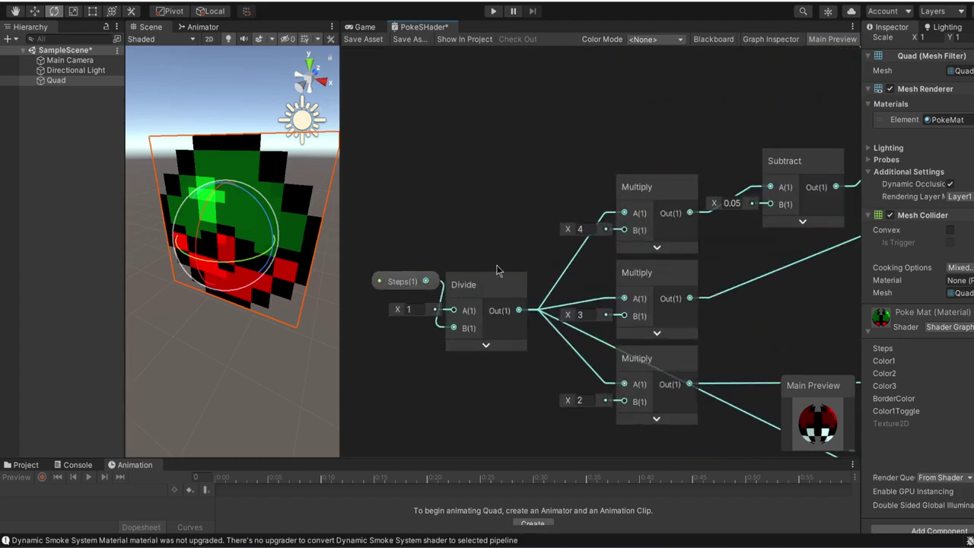
{"action": "left_click", "coordinate": [467, 283]}
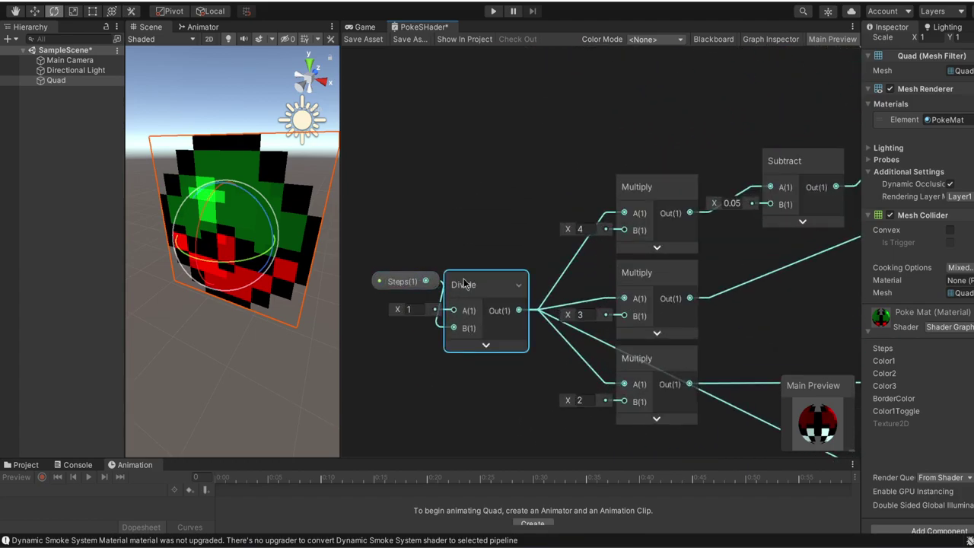
{"action": "left_click_drag", "start_coordinate": [477, 294], "coordinate": [482, 239]}
{"action": "middle_click_drag", "start_coordinate": [493, 188], "coordinate": [417, 140]}
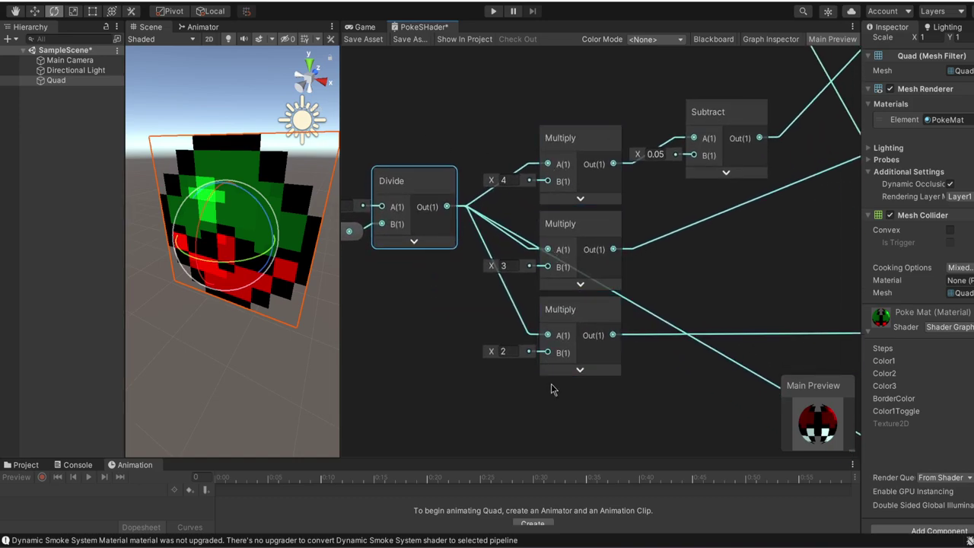
Follow the Multiply outputs and the 0.05 Subtract through the four Step masks up to the Lerp chain
{"action": "scroll", "coordinate": [558, 268], "scroll_direction": "down", "scroll_amount": 4}
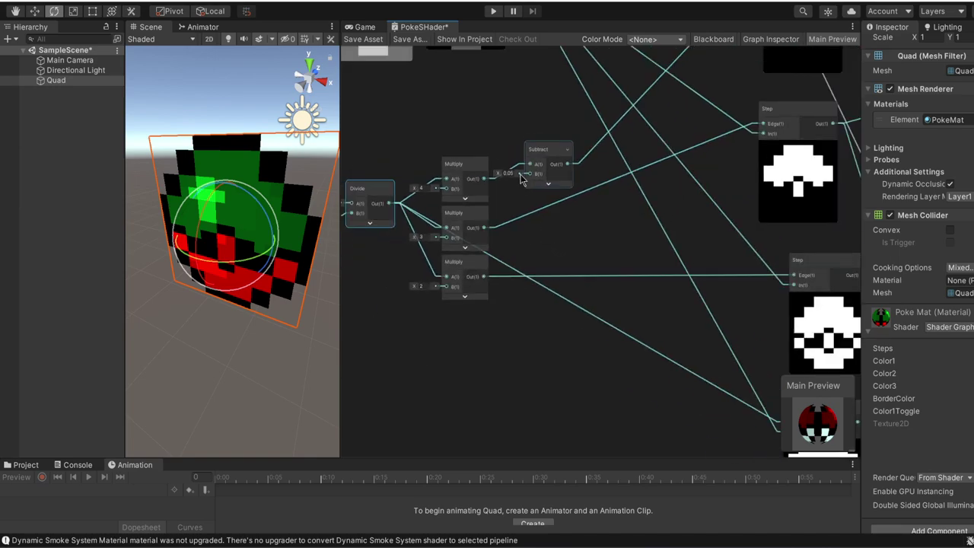
{"action": "left_click", "coordinate": [552, 156]}
{"action": "middle_click_drag", "start_coordinate": [613, 245], "coordinate": [515, 218]}
{"action": "middle_click_drag", "start_coordinate": [436, 102], "coordinate": [432, 254]}
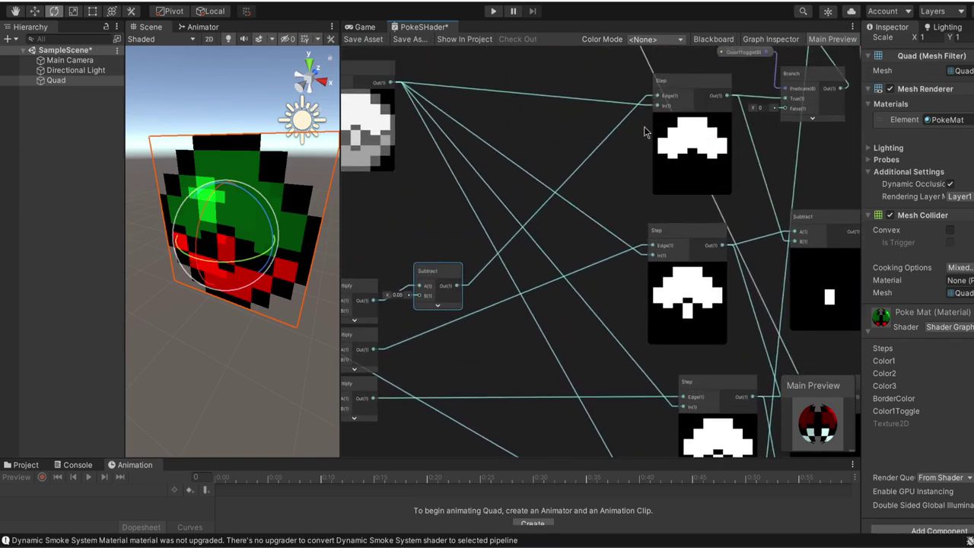
{"action": "scroll", "coordinate": [683, 82], "scroll_direction": "down", "scroll_amount": 5}
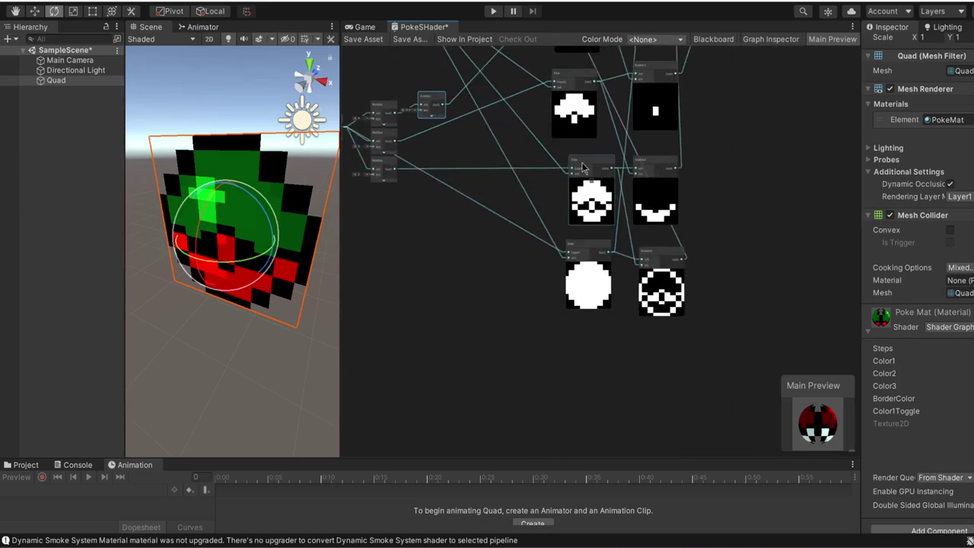
{"action": "middle_click_drag", "start_coordinate": [531, 140], "coordinate": [517, 256]}
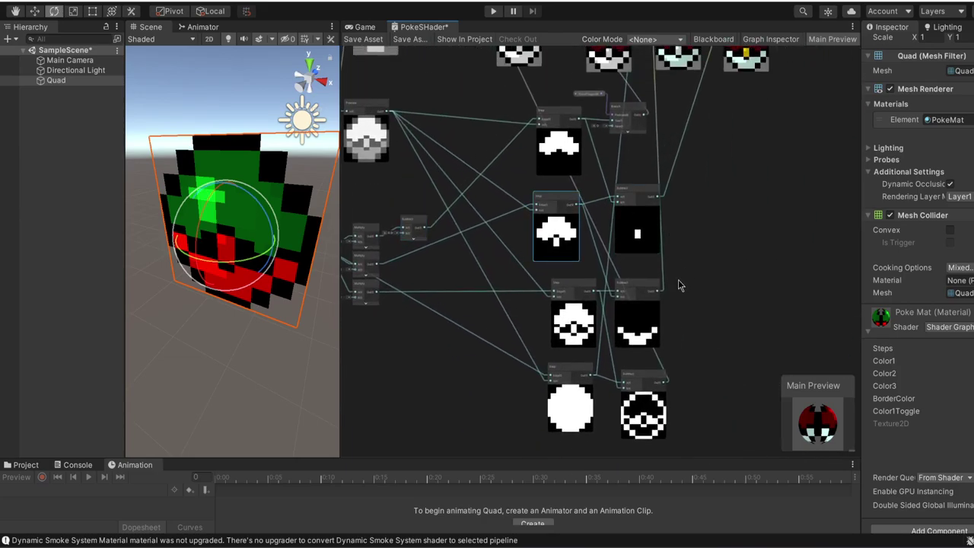
{"action": "middle_click_drag", "start_coordinate": [784, 70], "coordinate": [804, 317]}
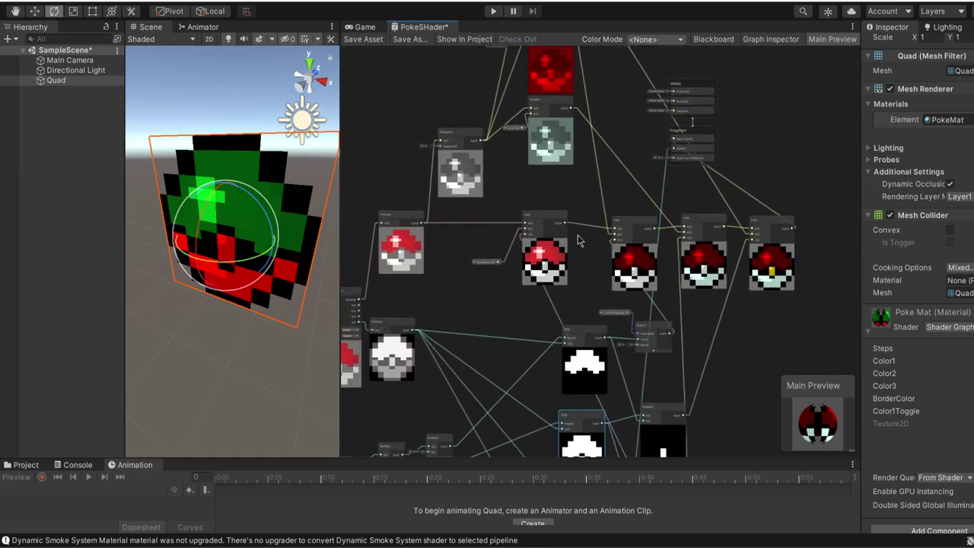
Review the graph from the Saturation node through the three Multiply nodes and Step masks to the Lerp chain
{"action": "middle_click_drag", "start_coordinate": [480, 146], "coordinate": [524, 235]}
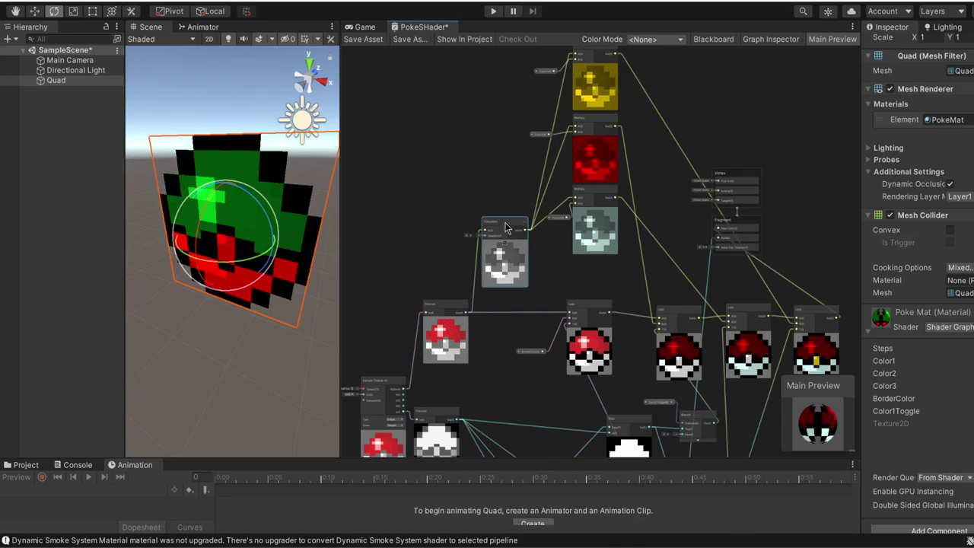
{"action": "middle_click_drag", "start_coordinate": [521, 121], "coordinate": [512, 135]}
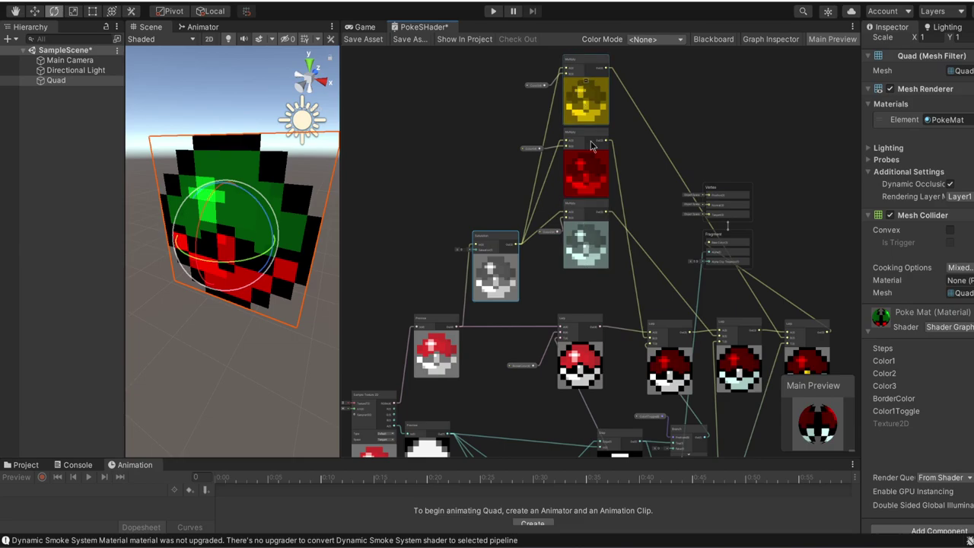
{"action": "middle_click_drag", "start_coordinate": [664, 213], "coordinate": [597, 114]}
{"action": "scroll", "coordinate": [580, 180], "scroll_direction": "up", "scroll_amount": 3}
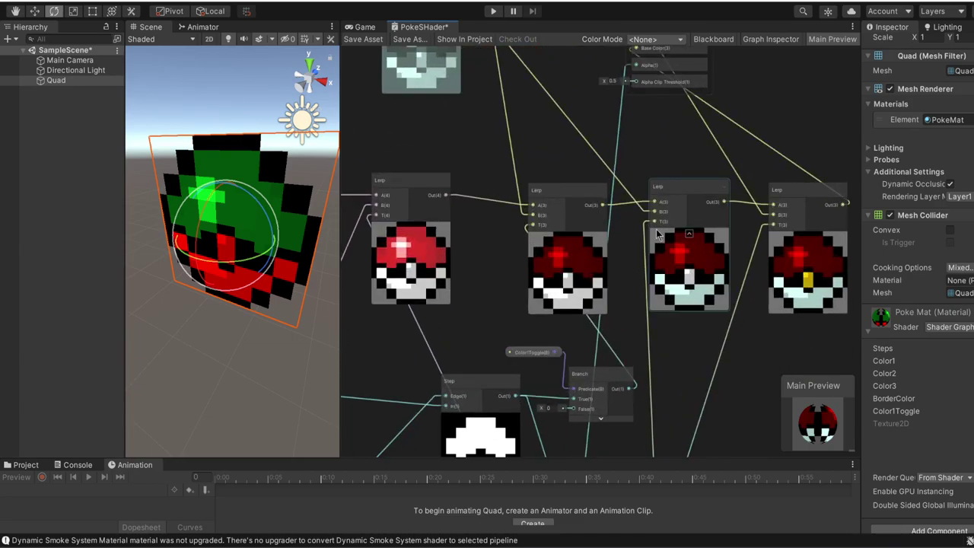
{"action": "scroll", "coordinate": [580, 181], "scroll_direction": "up", "scroll_amount": 2}
{"action": "left_click_drag", "start_coordinate": [310, 236], "coordinate": [478, 192], "text": "alt"}
{"action": "scroll", "coordinate": [480, 186], "scroll_direction": "down", "scroll_amount": 6}
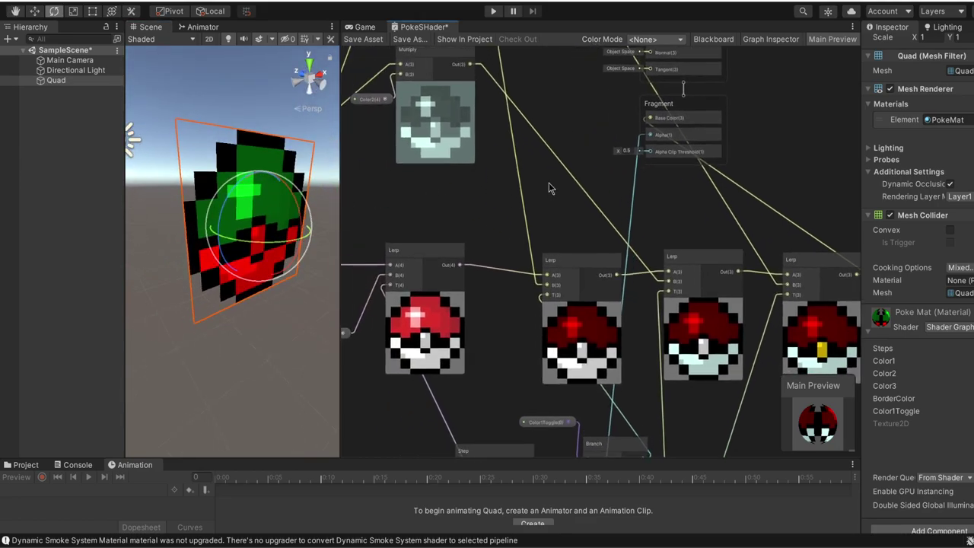
{"action": "scroll", "coordinate": [593, 148], "scroll_direction": "down", "scroll_amount": 2}
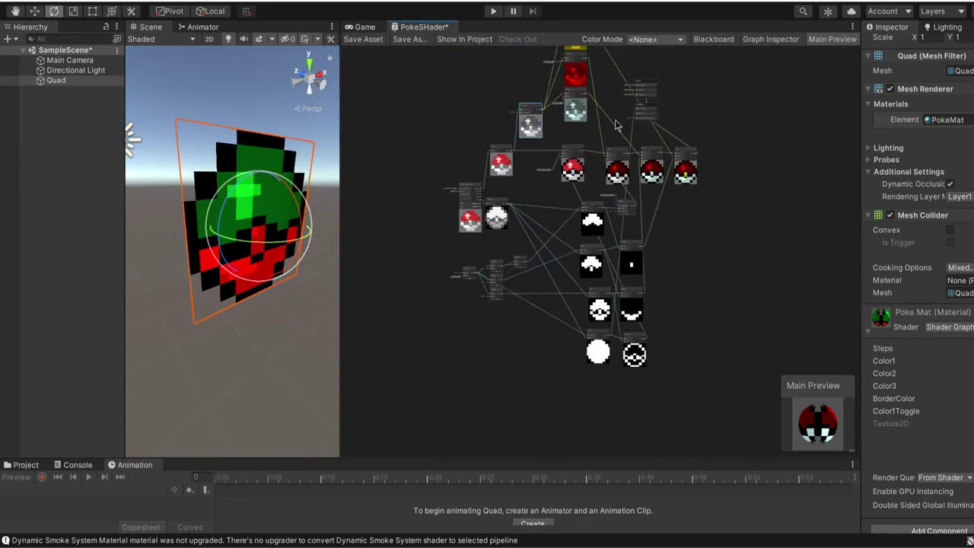
{"action": "middle_click_drag", "start_coordinate": [616, 125], "coordinate": [627, 169]}
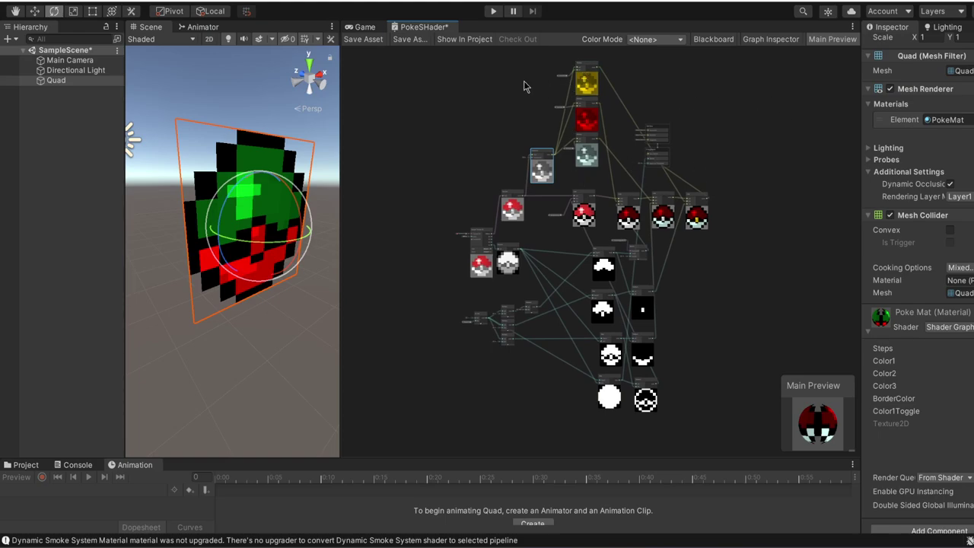
{"action": "scroll", "coordinate": [504, 124], "scroll_direction": "up", "scroll_amount": 5}
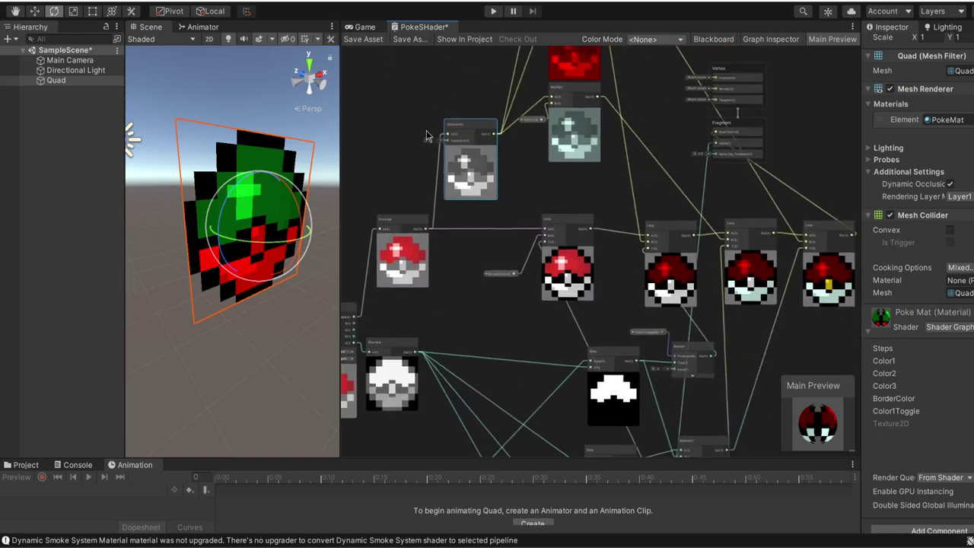
{"action": "middle_click_drag", "start_coordinate": [463, 268], "coordinate": [427, 175]}
Enlarge the Scene view around the quad and set the Poke Mat material's Color2 to dark grey
{"action": "left_click_drag", "start_coordinate": [341, 156], "coordinate": [472, 156]}
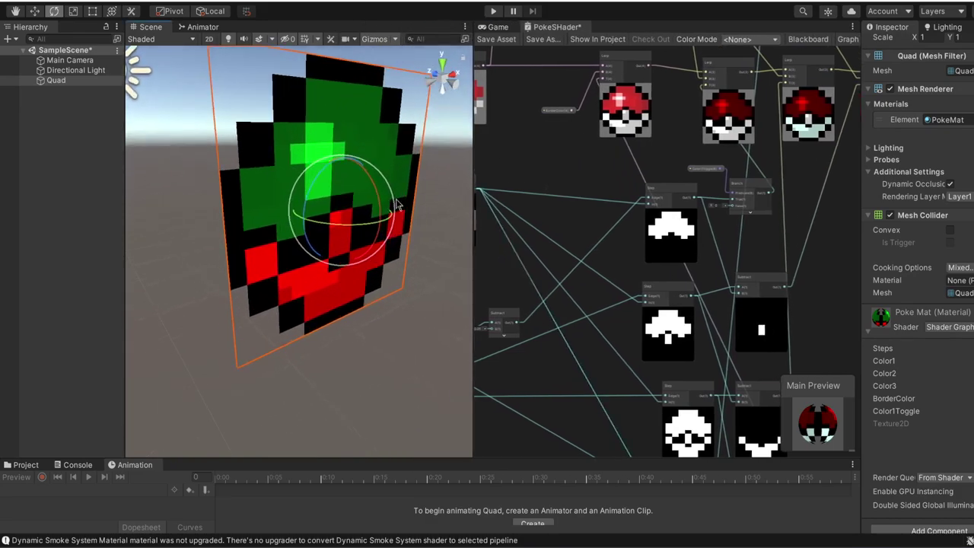
{"action": "scroll", "coordinate": [392, 180], "scroll_direction": "up", "scroll_amount": 4}
{"action": "left_click_drag", "start_coordinate": [392, 180], "coordinate": [358, 183], "text": "alt"}
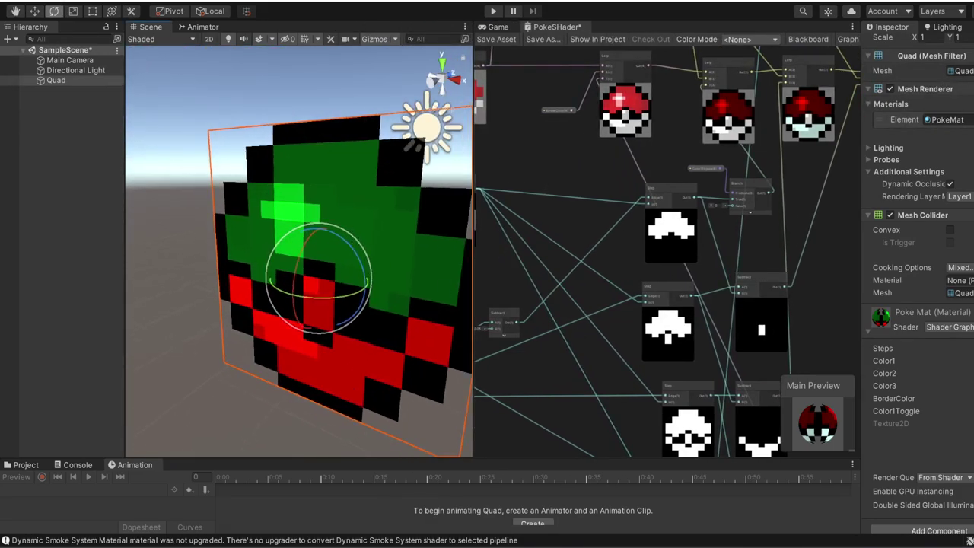
{"action": "left_click", "coordinate": [972, 373]}
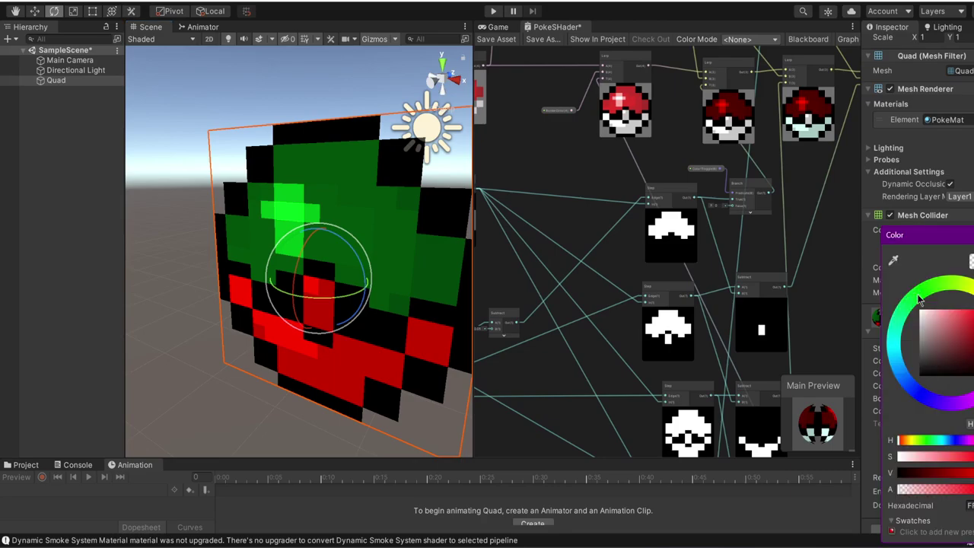
{"action": "left_click_drag", "start_coordinate": [896, 363], "coordinate": [910, 407]}
{"action": "mouse_move", "coordinate": [932, 373]}
{"action": "left_mouse_down"}
{"action": "mouse_move", "coordinate": [915, 385]}
{"action": "mouse_move", "coordinate": [915, 368]}
{"action": "left_mouse_up"}
{"action": "left_click", "coordinate": [973, 235]}
Set the material's Color3 to golden yellow for the ball's center button
{"action": "left_click", "coordinate": [973, 386]}
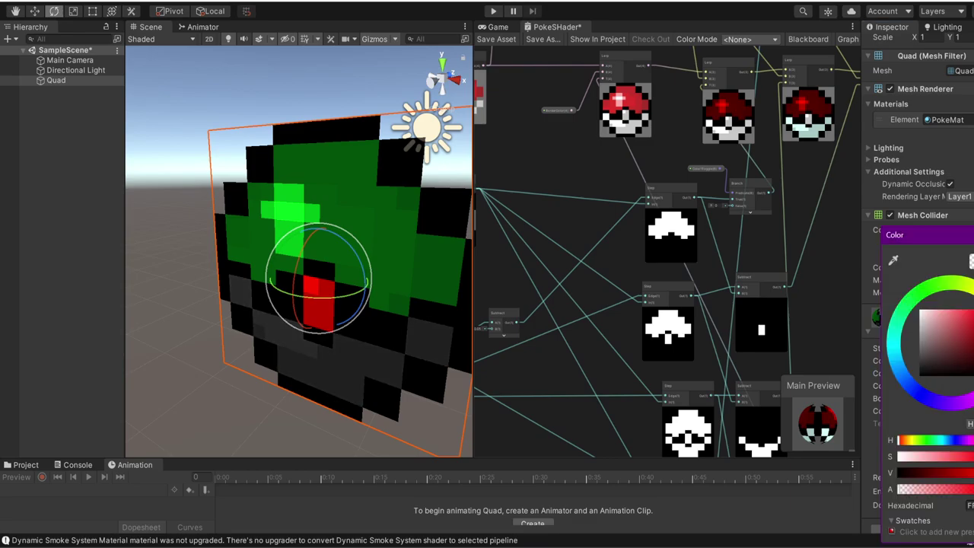
{"action": "left_click_drag", "start_coordinate": [973, 302], "coordinate": [973, 299]}
{"action": "key", "text": "Return"}
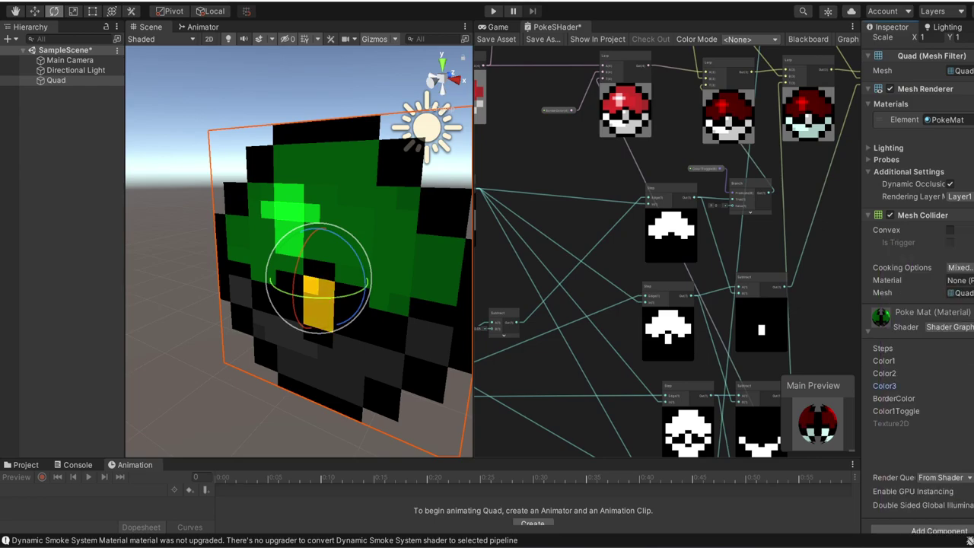
Set the material's BorderColor to dark brown
{"action": "left_click", "coordinate": [966, 386]}
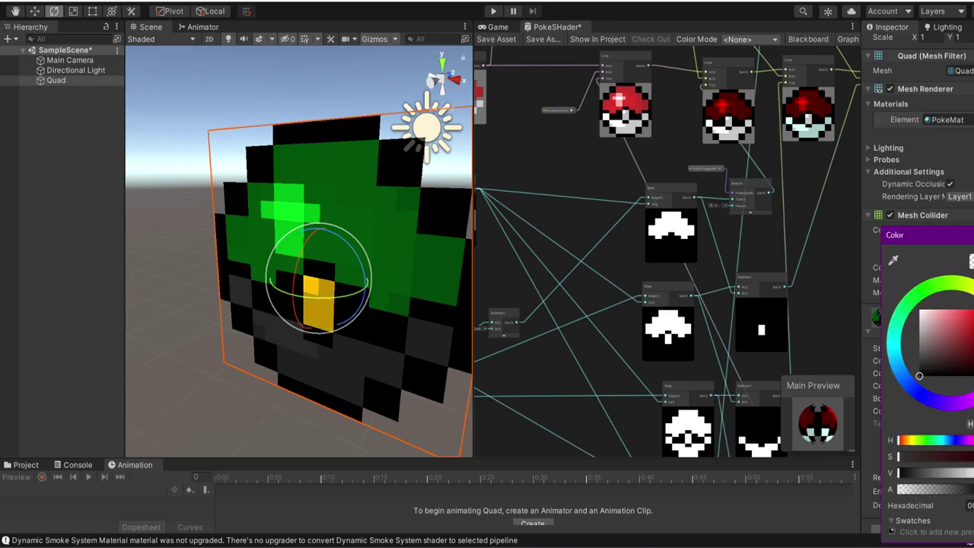
{"action": "left_click_drag", "start_coordinate": [973, 313], "coordinate": [973, 307]}
{"action": "left_click_drag", "start_coordinate": [973, 355], "coordinate": [973, 365]}
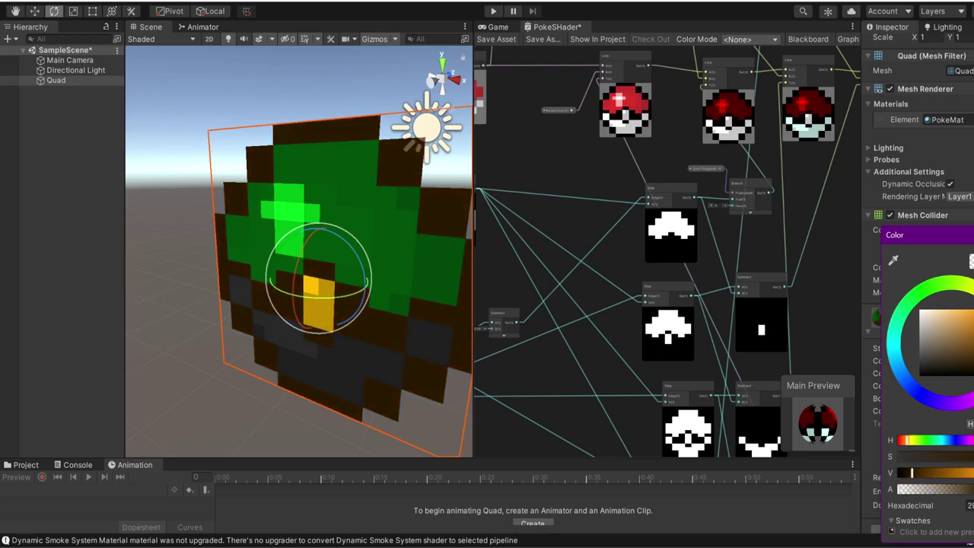
{"action": "key", "text": "Return"}
Set the material's Color1 to dark grey for the ball's upper half
{"action": "left_click", "coordinate": [973, 360]}
{"action": "left_click_drag", "start_coordinate": [939, 361], "coordinate": [919, 357]}
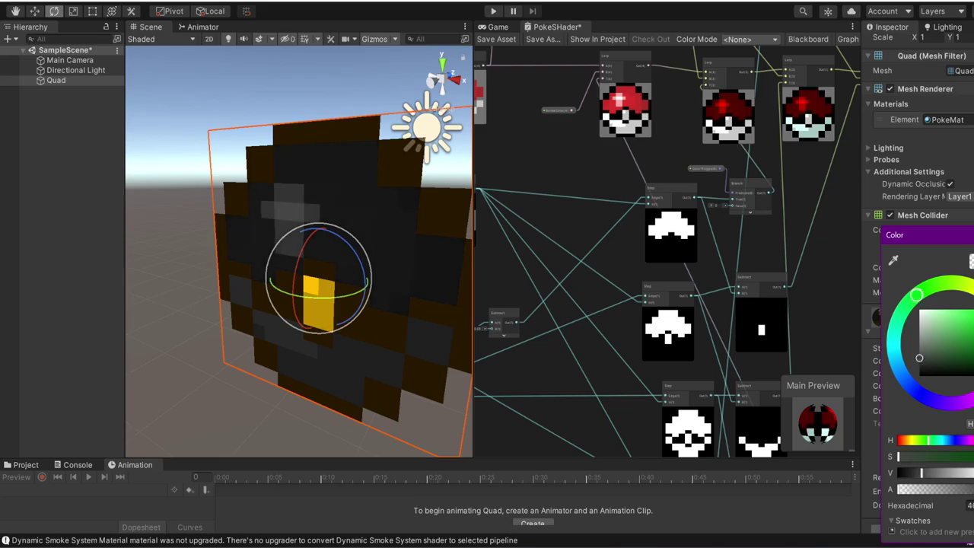
{"action": "left_click", "coordinate": [973, 235]}
View the quad from the front and set the material's BorderColor to medium grey
{"action": "scroll", "coordinate": [346, 227], "scroll_direction": "down", "scroll_amount": 10}
{"action": "scroll", "coordinate": [330, 254], "scroll_direction": "up", "scroll_amount": 10}
{"action": "left_click_drag", "start_coordinate": [330, 256], "coordinate": [712, 361], "text": "alt"}
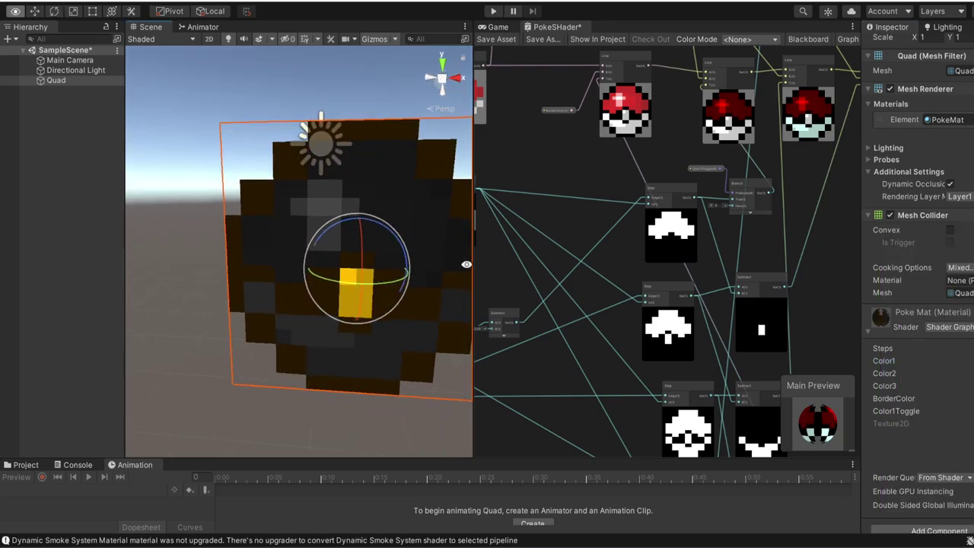
{"action": "left_click", "coordinate": [973, 399]}
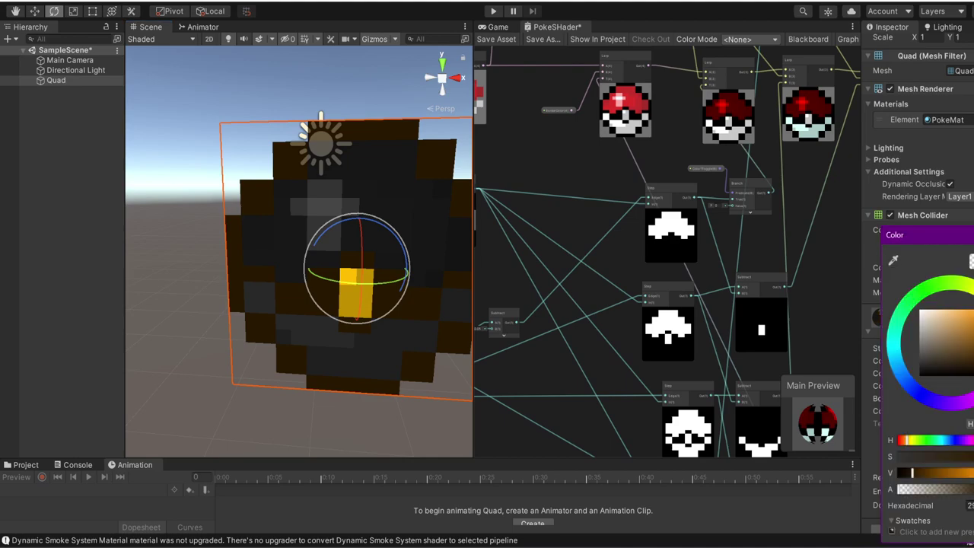
{"action": "left_click_drag", "start_coordinate": [895, 340], "coordinate": [905, 346]}
{"action": "left_click", "coordinate": [973, 235]}
Switch Color1Toggle off and back on to compare the ball's upper half with its original color
{"action": "scroll", "coordinate": [403, 198], "scroll_direction": "down", "scroll_amount": 10}
{"action": "scroll", "coordinate": [403, 198], "scroll_direction": "up", "scroll_amount": 7}
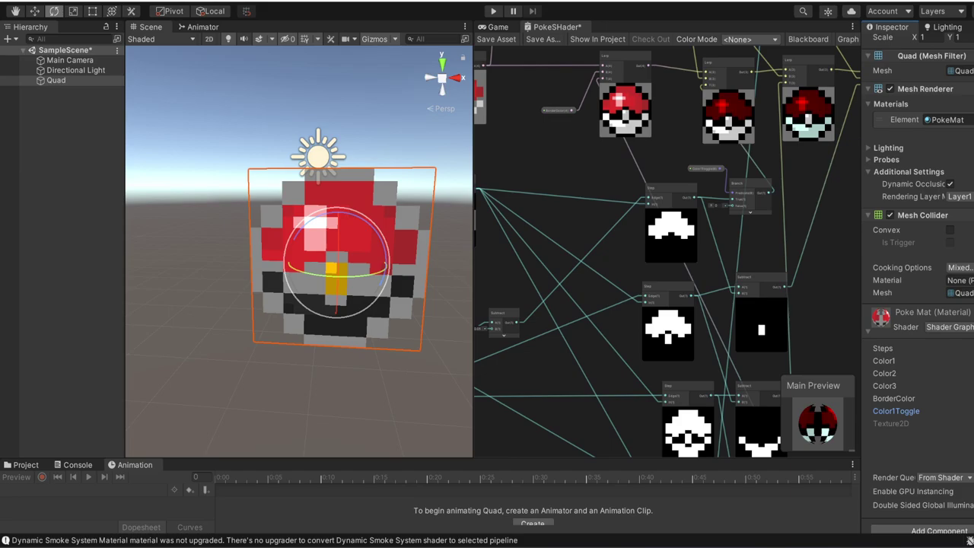
Show the whole node graph and save the PokeSHader asset
{"action": "scroll", "coordinate": [694, 112], "scroll_direction": "down", "scroll_amount": 6}
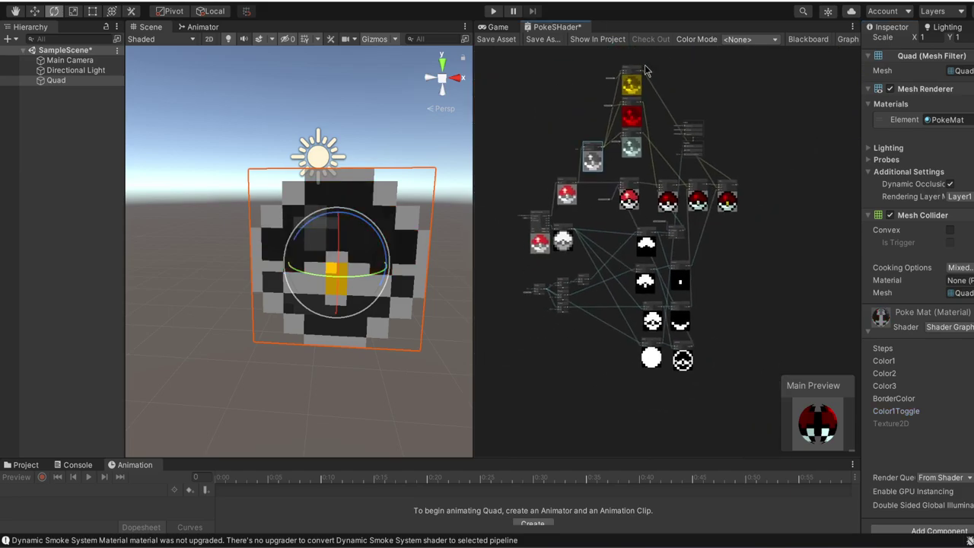
{"action": "left_click_drag", "start_coordinate": [515, 55], "coordinate": [763, 396]}
{"action": "left_click", "coordinate": [792, 203]}
{"action": "left_click", "coordinate": [511, 42]}
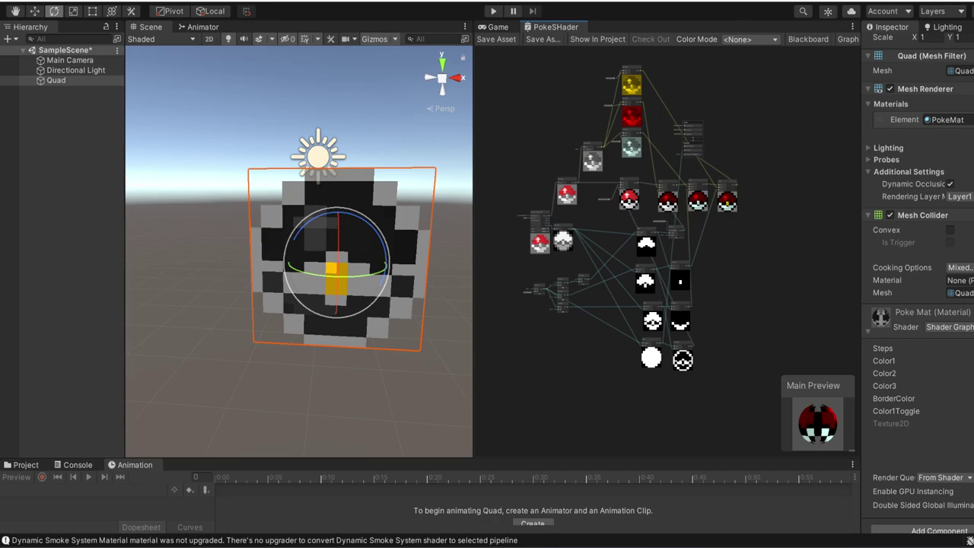